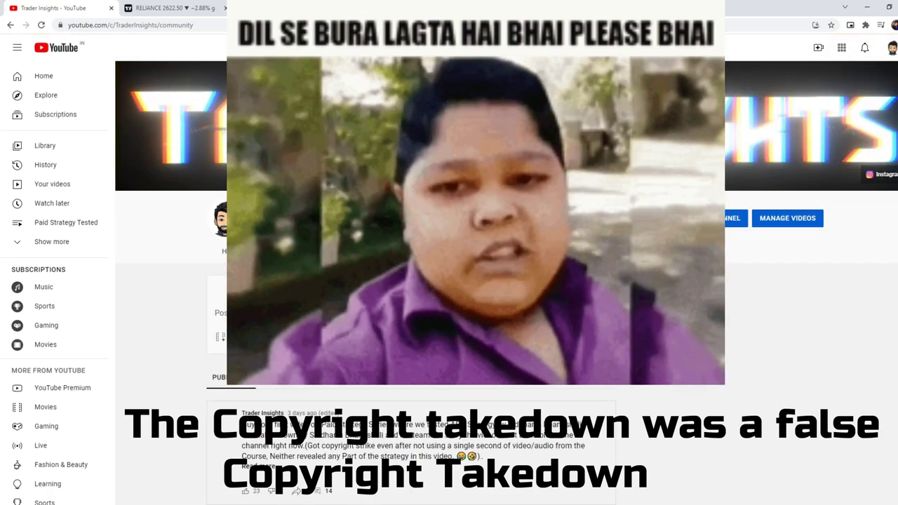
- Read the copyright takedown post on the channel's community page and look over the uploads on its home page
{"action": "scroll", "coordinate": [423, 292], "scroll_direction": "down", "scroll_amount": 5}
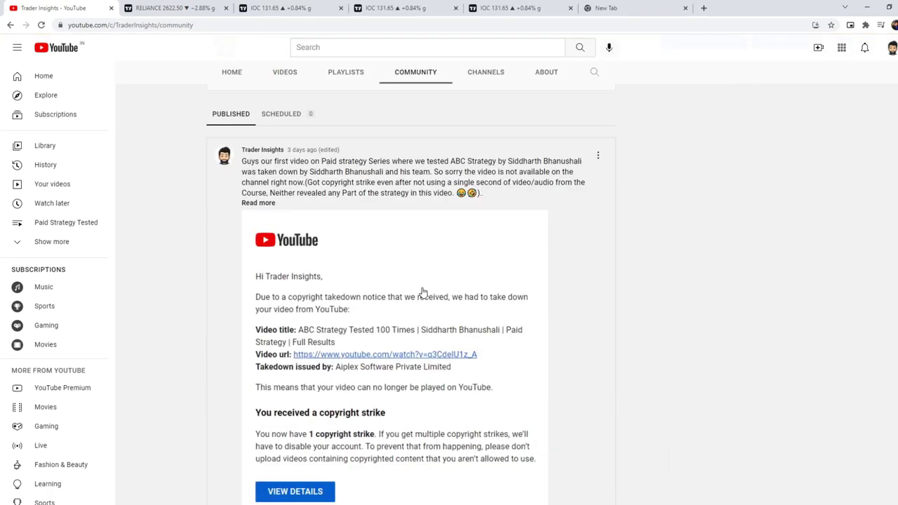
{"action": "scroll", "coordinate": [423, 292], "scroll_direction": "down", "scroll_amount": 1}
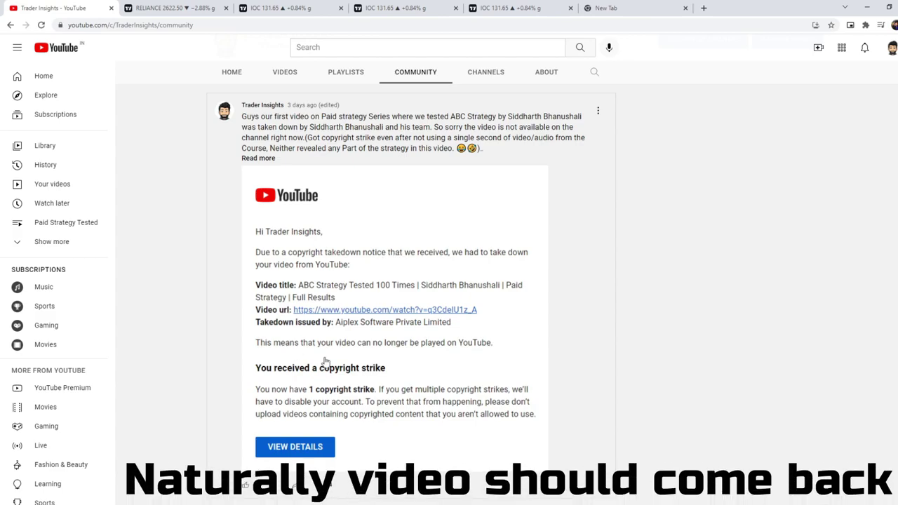
{"action": "left_click", "coordinate": [225, 74]}
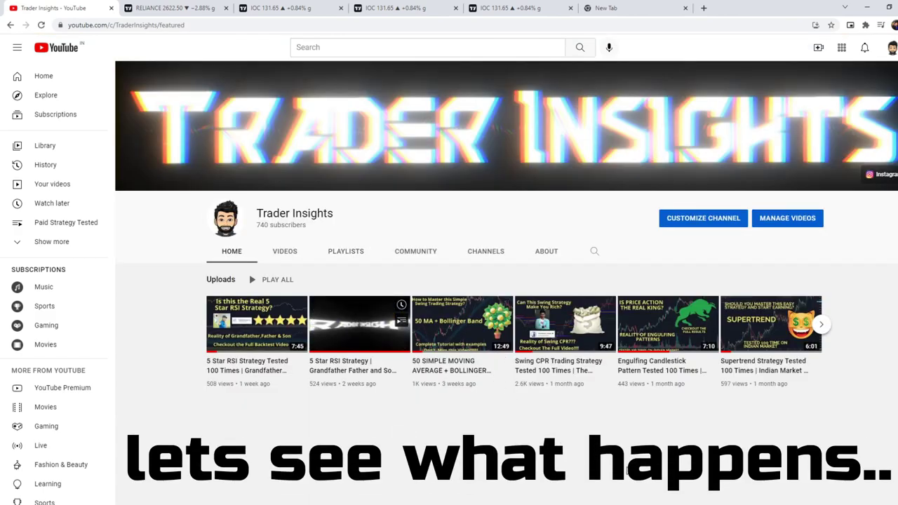
{"action": "scroll", "coordinate": [359, 323], "scroll_direction": "down", "scroll_amount": 1}
{"action": "scroll", "coordinate": [591, 446], "scroll_direction": "down", "scroll_amount": 1}
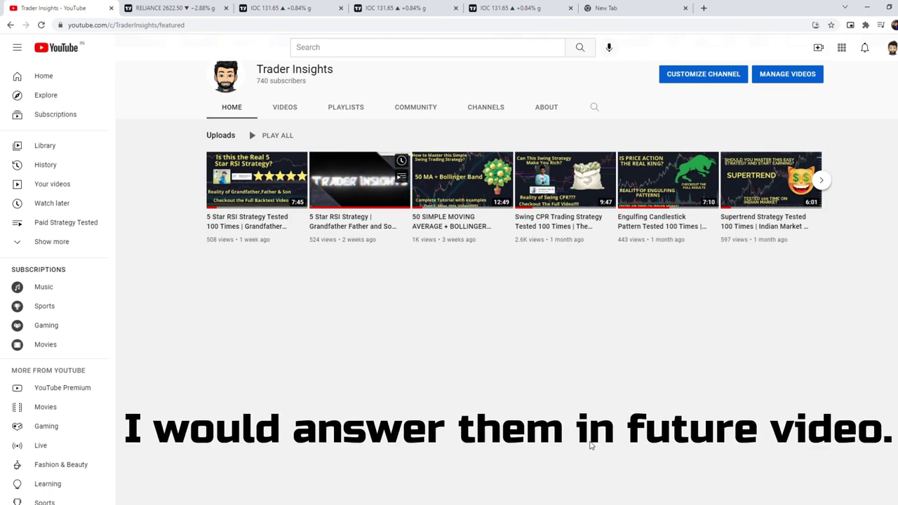
- Switch to TradingView and examine how the Supertrend and the Directional Movement Index behave on the 15-minute Indian Oil Corp charts
{"action": "left_click", "coordinate": [176, 7]}
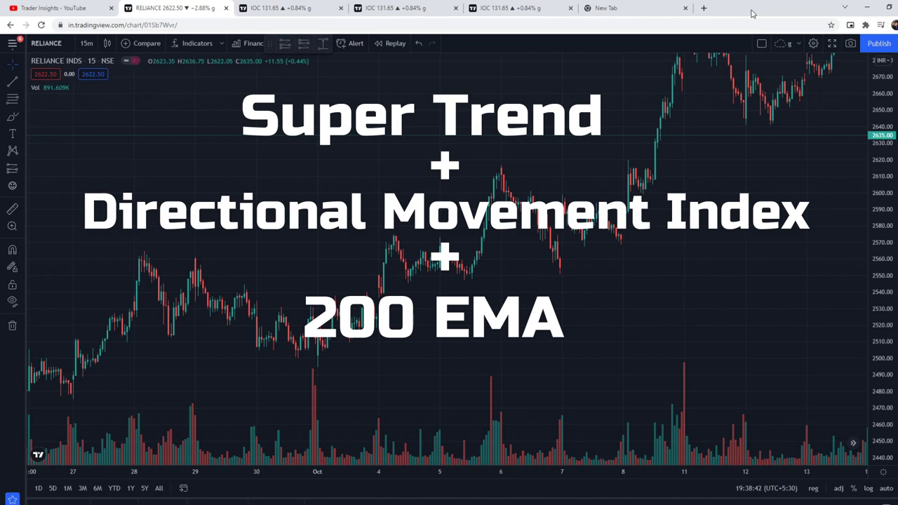
{"action": "left_click", "coordinate": [280, 8]}
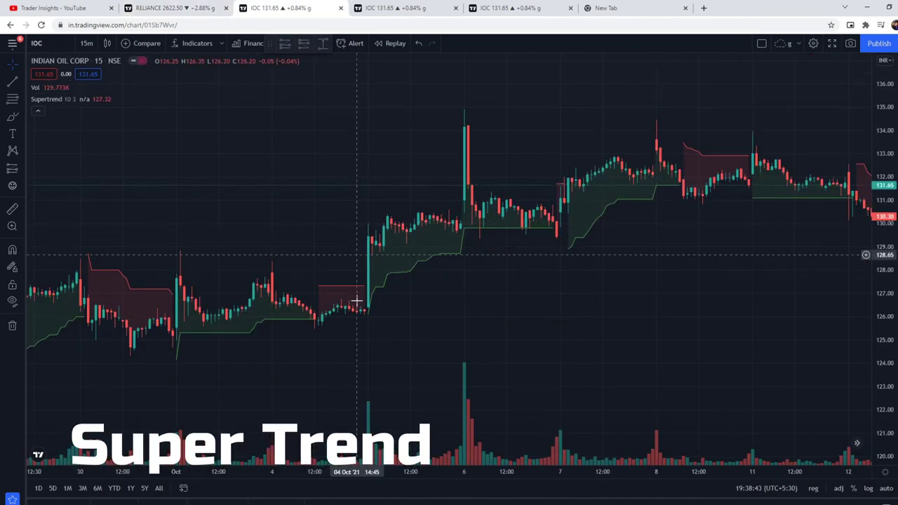
{"action": "left_click_drag", "start_coordinate": [341, 355], "coordinate": [569, 267]}
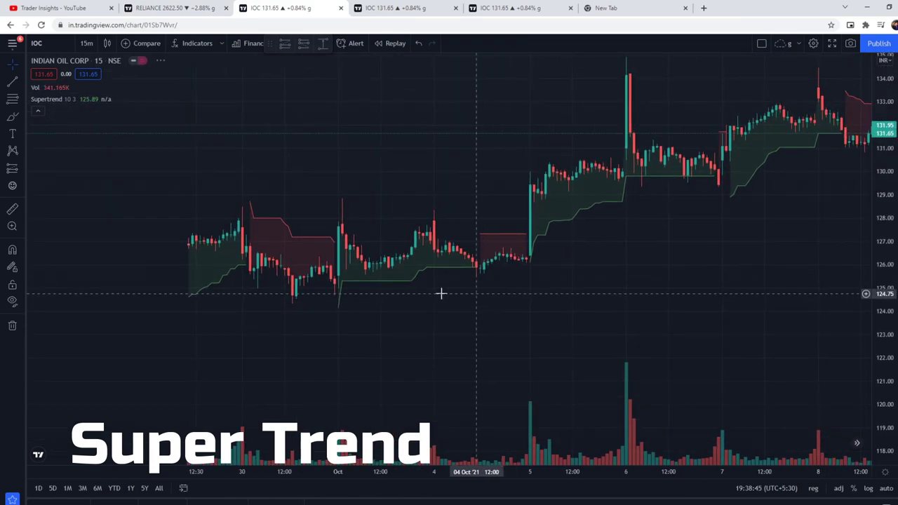
{"action": "left_click_drag", "start_coordinate": [467, 317], "coordinate": [431, 284]}
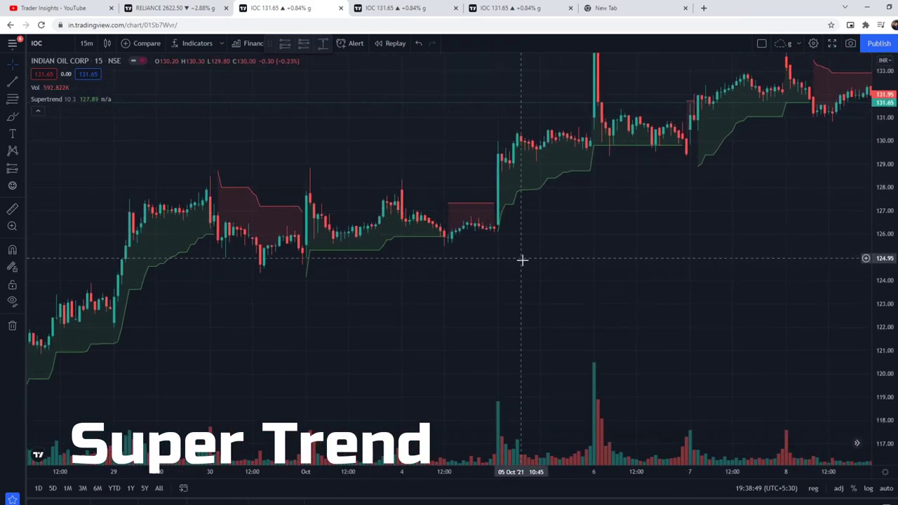
{"action": "left_click_drag", "start_coordinate": [591, 231], "coordinate": [418, 296]}
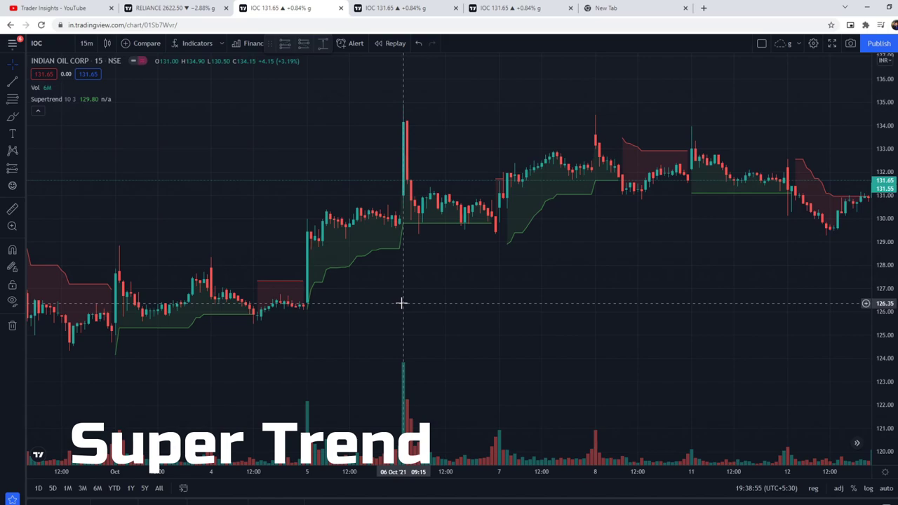
{"action": "left_click", "coordinate": [390, 8]}
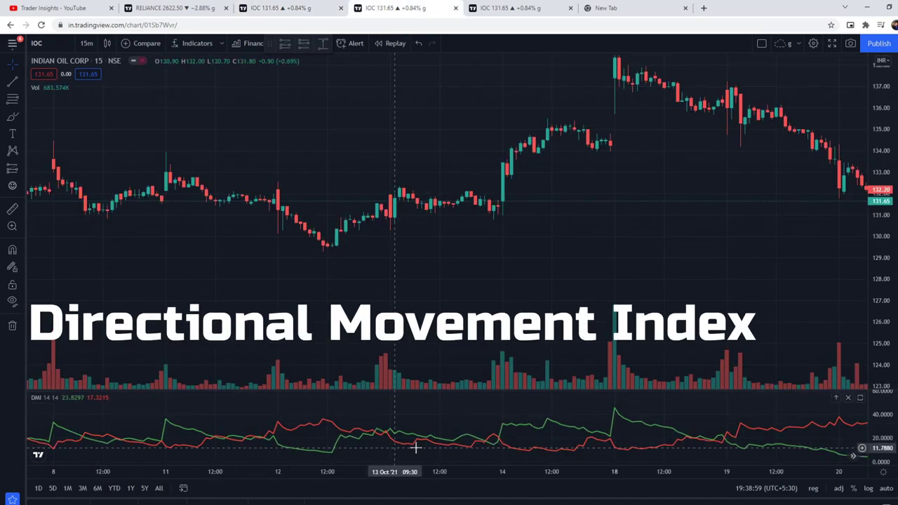
{"action": "left_click_drag", "start_coordinate": [654, 273], "coordinate": [593, 303]}
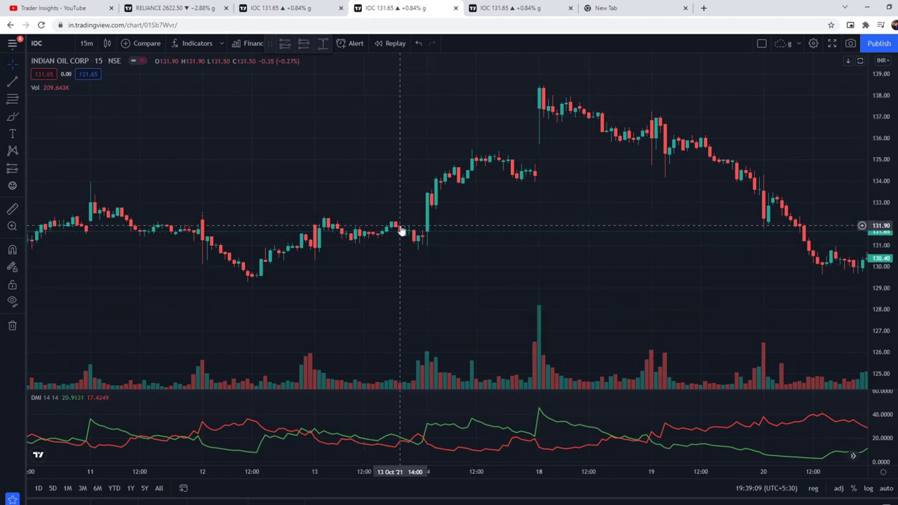
- Examine the price action around the 200 EMA on the 15-minute Indian Oil Corp chart, going back to September 2021
{"action": "key", "text": "ctrl+Tab"}
{"action": "left_click_drag", "start_coordinate": [492, 343], "coordinate": [170, 351]}
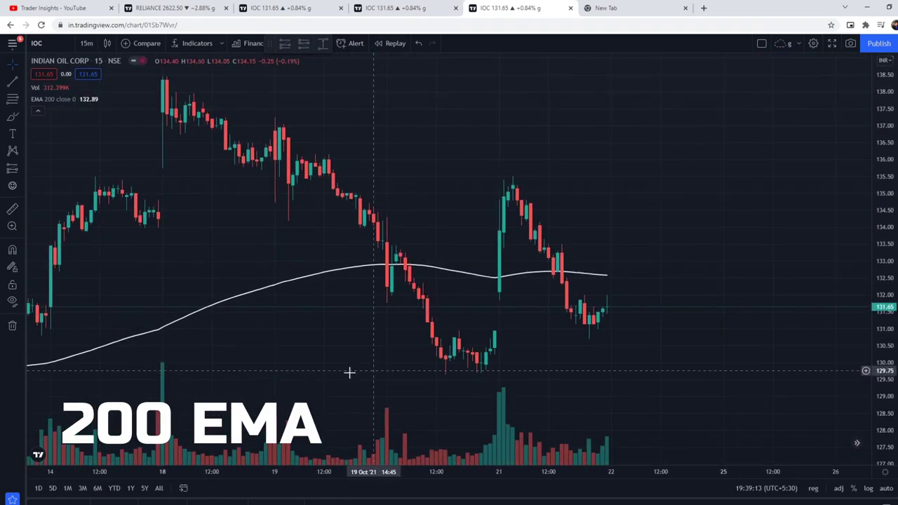
{"action": "left_click_drag", "start_coordinate": [364, 370], "coordinate": [798, 223]}
{"action": "left_click_drag", "start_coordinate": [279, 372], "coordinate": [714, 283]}
{"action": "left_click_drag", "start_coordinate": [344, 371], "coordinate": [622, 199]}
{"action": "left_click_drag", "start_coordinate": [267, 336], "coordinate": [844, 141]}
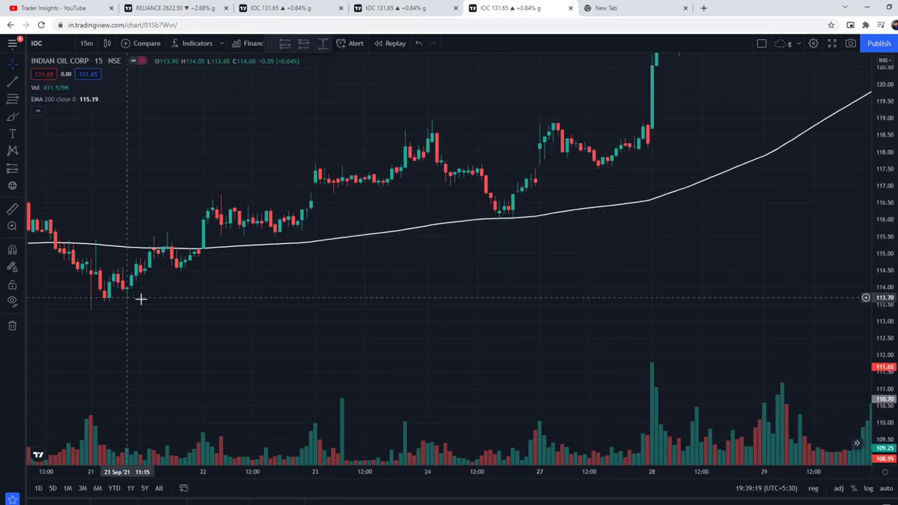
{"action": "left_click_drag", "start_coordinate": [365, 345], "coordinate": [603, 353]}
{"action": "left_click_drag", "start_coordinate": [282, 302], "coordinate": [652, 265]}
- Add the built-in Supertrend indicator to the Reliance 15-minute chart and keep its default settings
{"action": "left_click", "coordinate": [172, 8]}
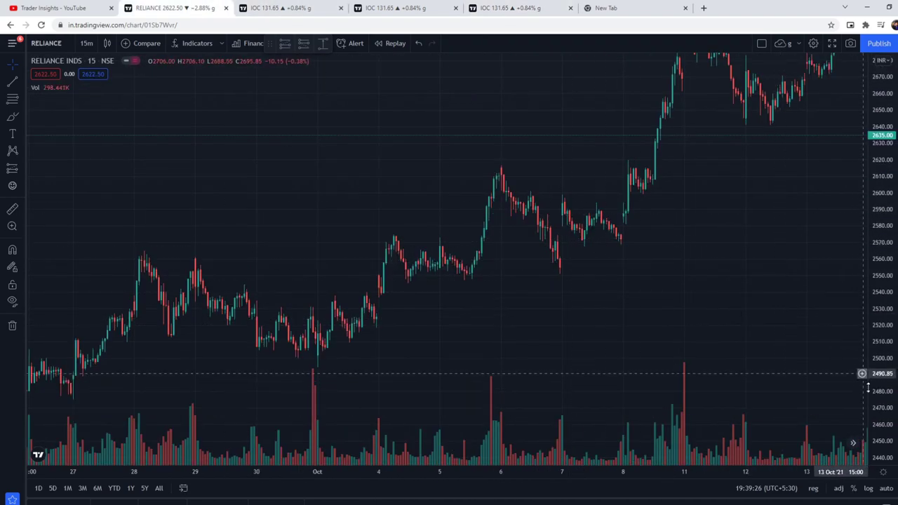
{"action": "left_click_drag", "start_coordinate": [868, 387], "coordinate": [891, 330]}
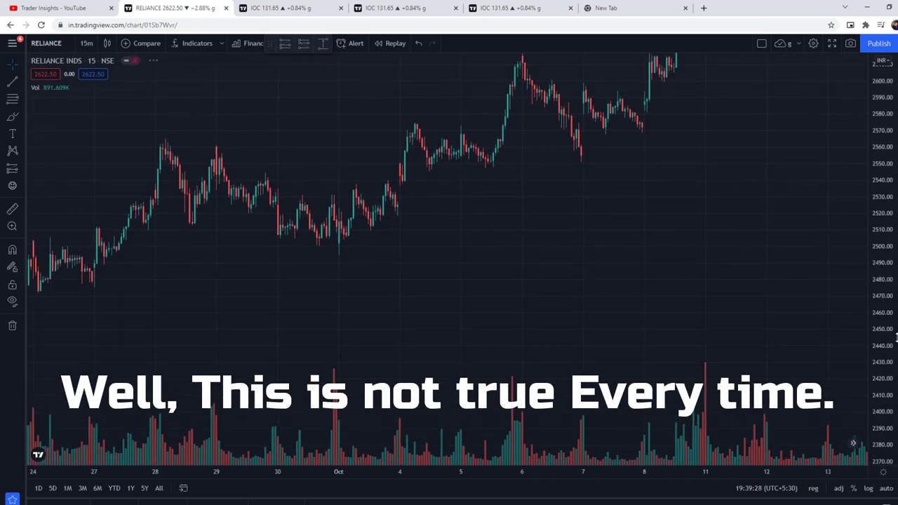
{"action": "left_click_drag", "start_coordinate": [659, 372], "coordinate": [822, 371]}
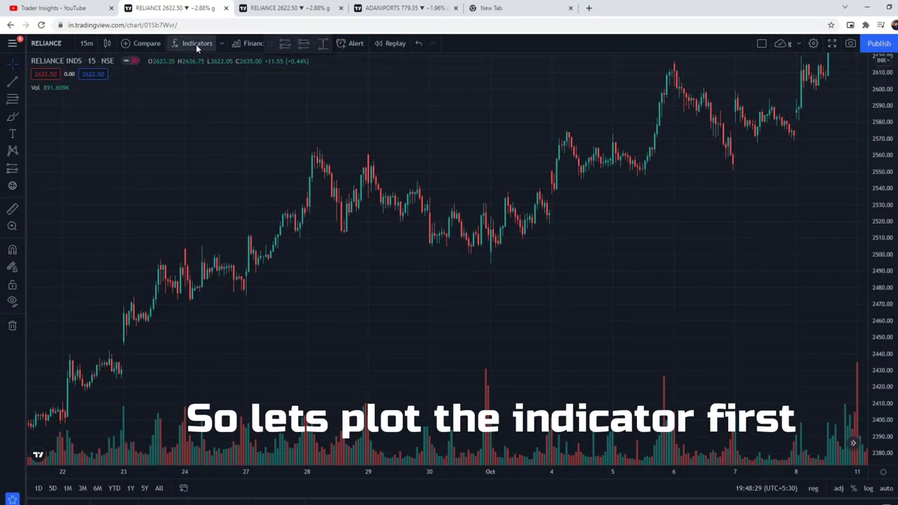
{"action": "left_click", "coordinate": [195, 44]}
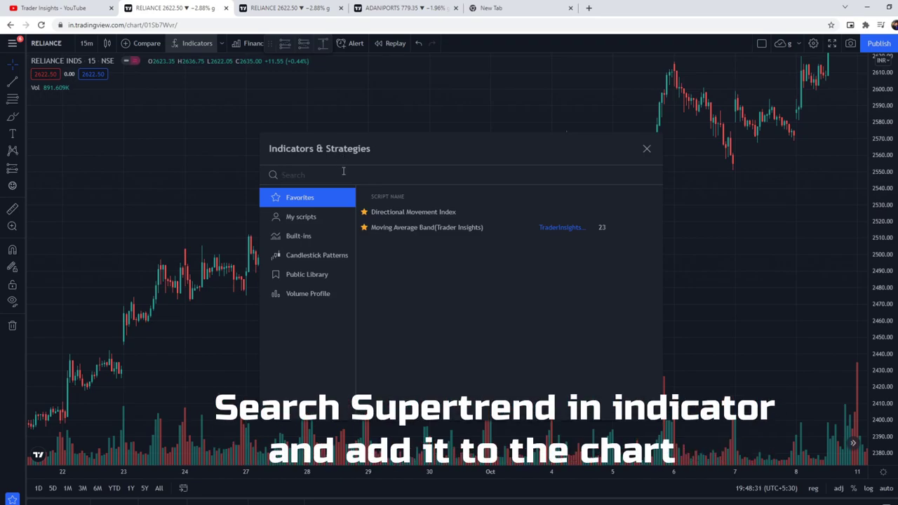
{"action": "type", "text": "supe"}
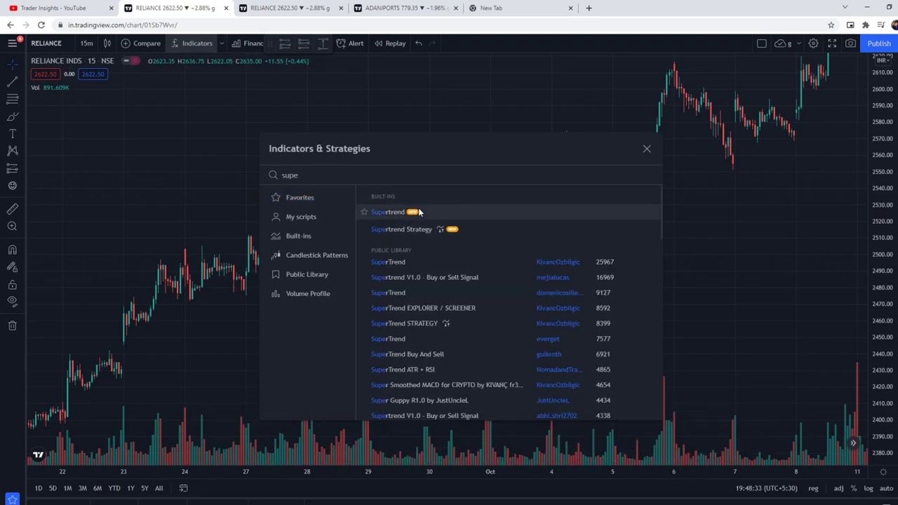
{"action": "left_click", "coordinate": [418, 213]}
{"action": "left_click", "coordinate": [645, 149]}
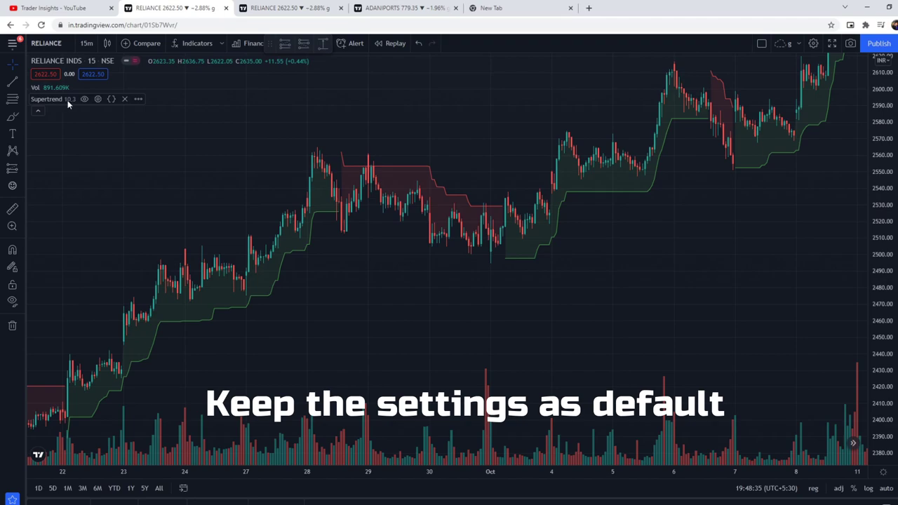
{"action": "left_click", "coordinate": [97, 99]}
{"action": "left_click", "coordinate": [536, 173]}
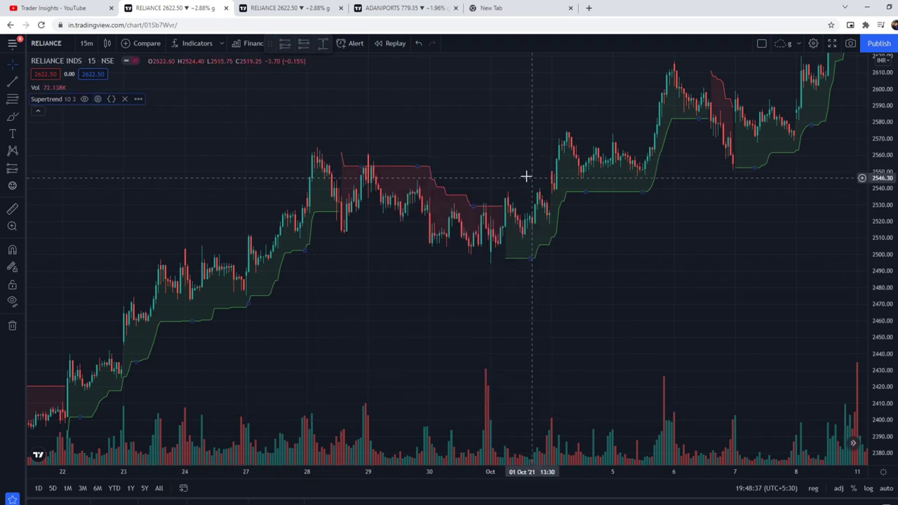
- Find the built-in Directional Movement Index and add it to the Reliance chart
{"action": "left_click", "coordinate": [193, 43]}
{"action": "type", "text": "dmi"}
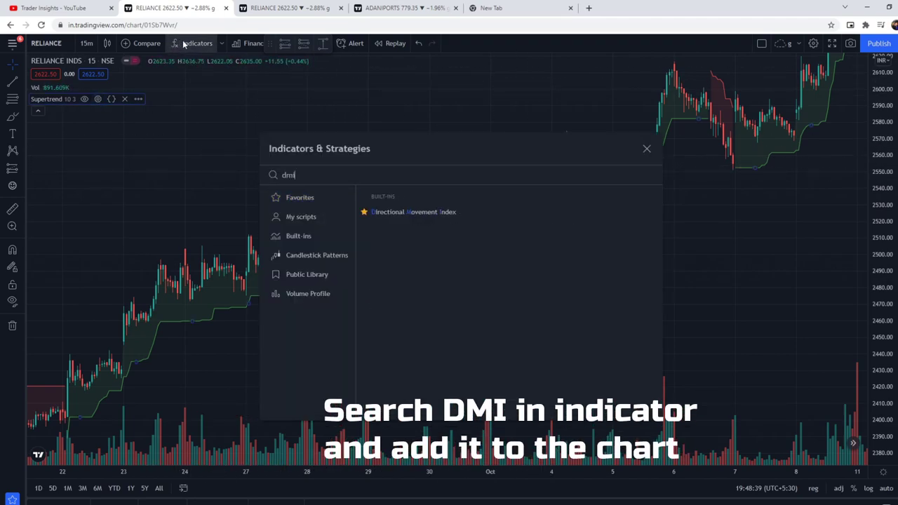
{"action": "left_click", "coordinate": [405, 212]}
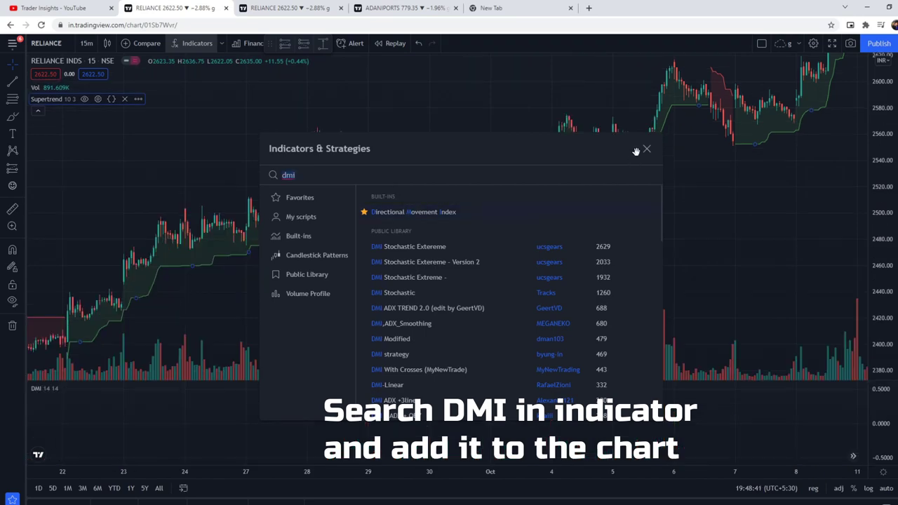
{"action": "left_click", "coordinate": [647, 149]}
- In the DMI style settings, hide the ADX line and colour the +DI line green
{"action": "left_click", "coordinate": [80, 388]}
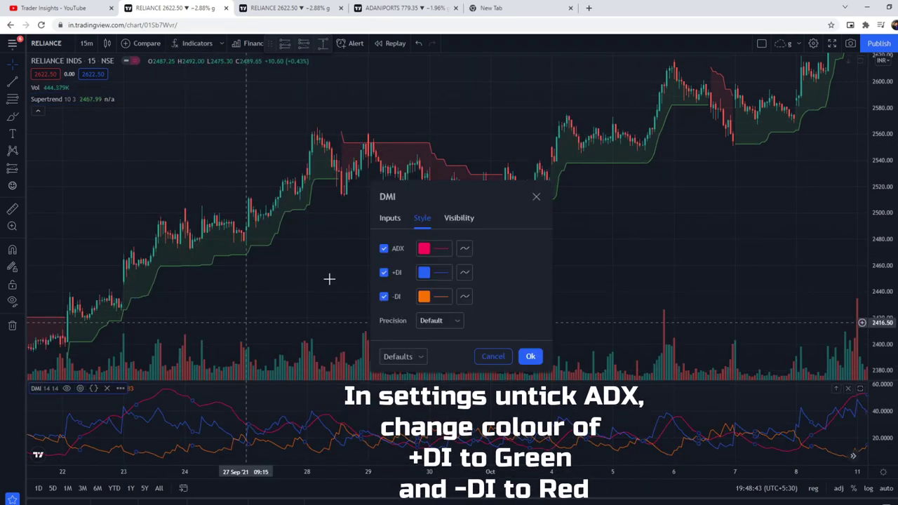
{"action": "left_click", "coordinate": [384, 248]}
{"action": "left_click", "coordinate": [431, 272]}
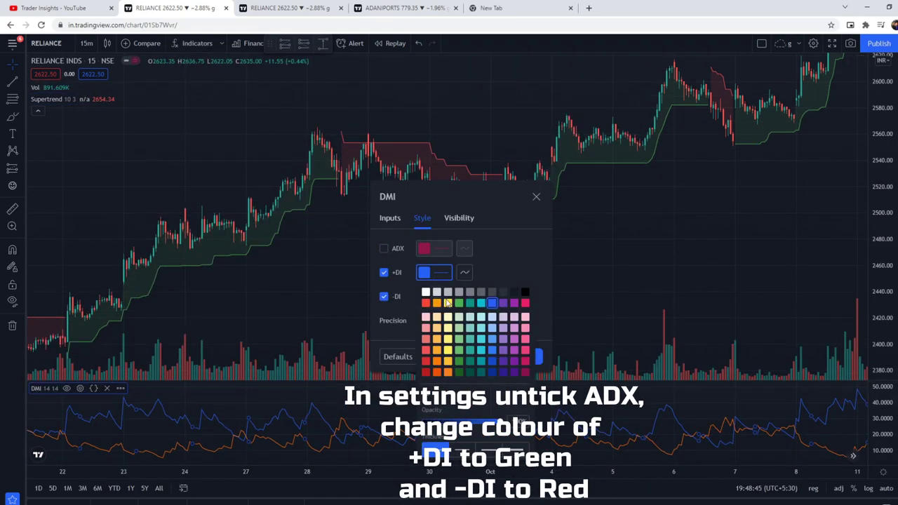
{"action": "left_click", "coordinate": [459, 302]}
- Colour the DMI's -DI line red and apply the style settings
{"action": "left_click", "coordinate": [431, 296]}
{"action": "left_click", "coordinate": [437, 326]}
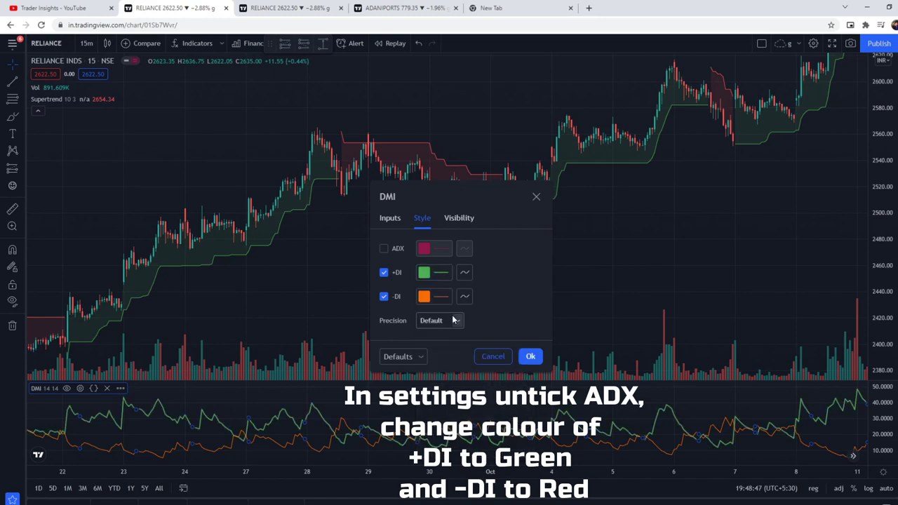
{"action": "left_click", "coordinate": [439, 297]}
{"action": "left_click", "coordinate": [425, 326]}
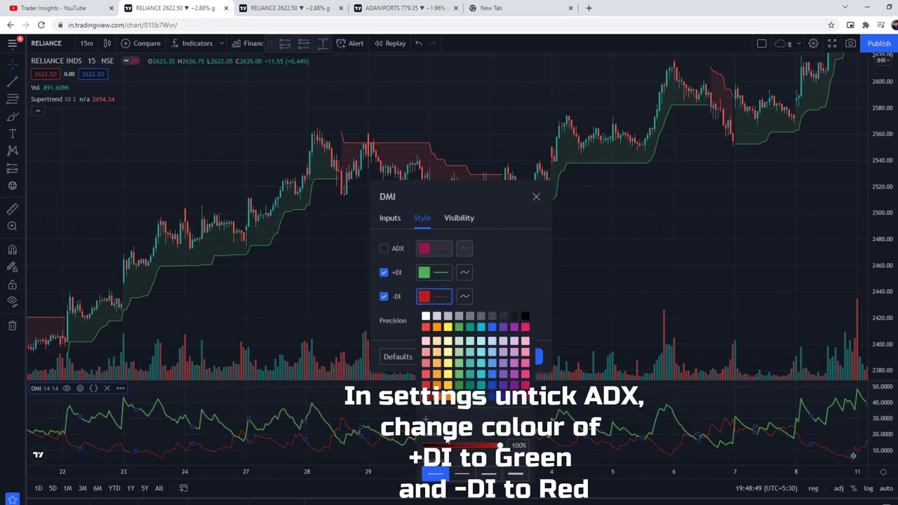
{"action": "left_click", "coordinate": [522, 283]}
{"action": "left_click", "coordinate": [532, 356]}
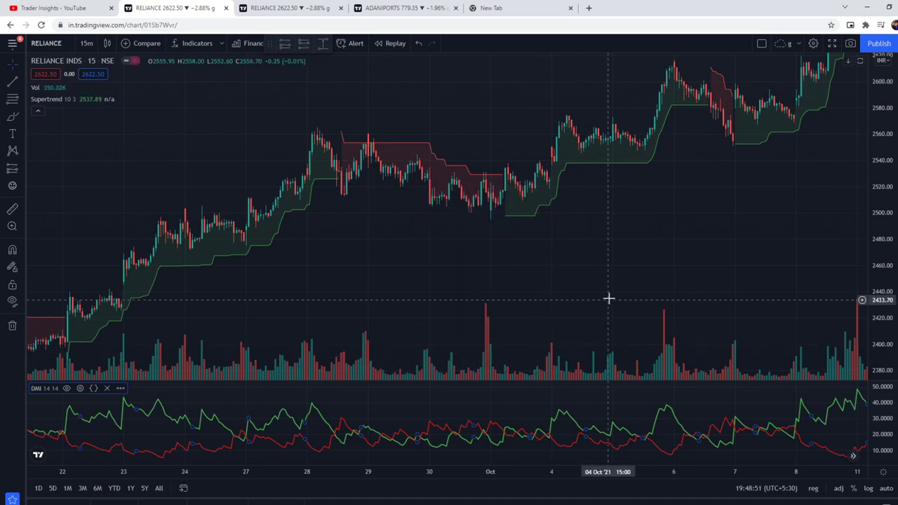
- Find the built-in Moving Average Exponential indicator and add it to the Reliance chart
{"action": "scroll", "coordinate": [433, 261], "scroll_direction": "up", "scroll_amount": 2}
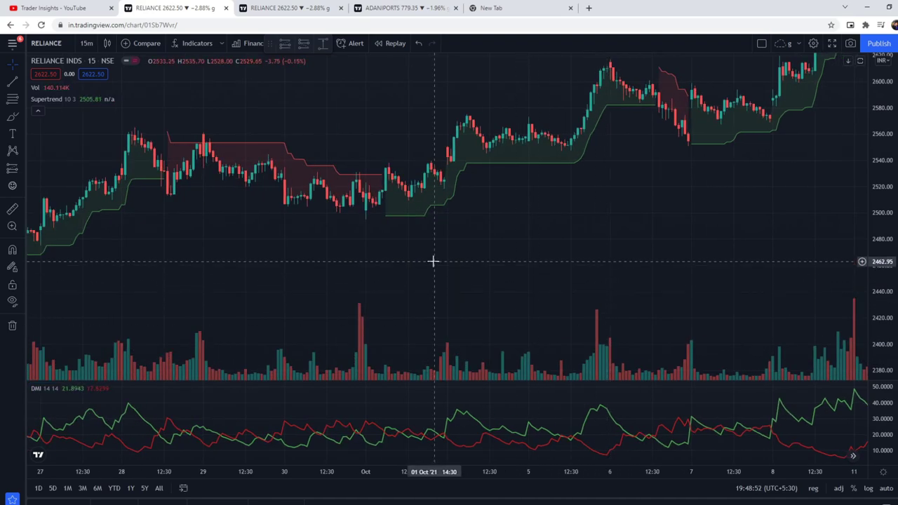
{"action": "left_click", "coordinate": [197, 43]}
{"action": "type", "text": "ema"}
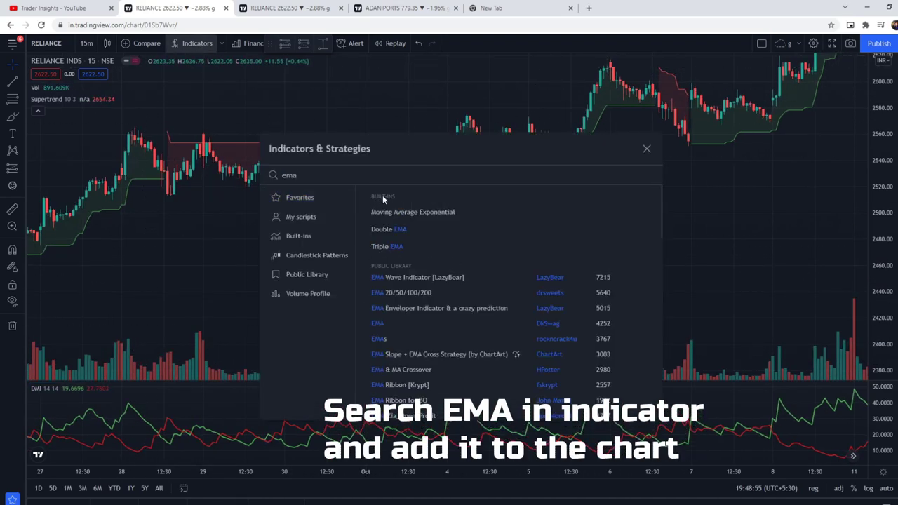
{"action": "left_click", "coordinate": [398, 213]}
{"action": "left_click", "coordinate": [646, 148]}
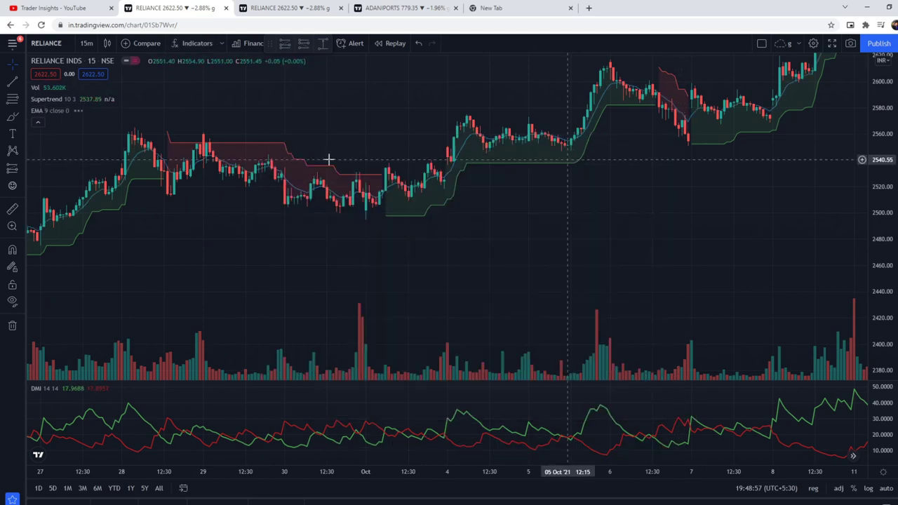
- Set the EMA's length to 200 and make its line white with the second thickness option
{"action": "left_click", "coordinate": [90, 110]}
{"action": "left_click", "coordinate": [391, 240]}
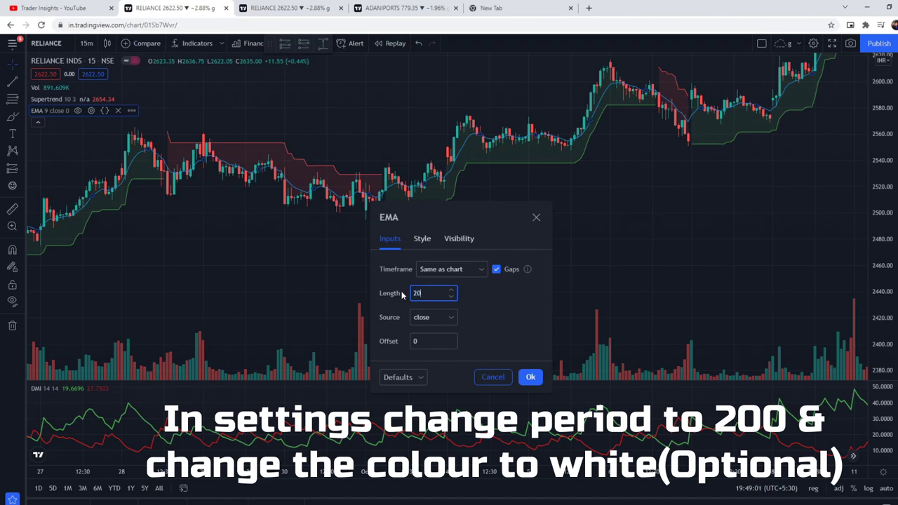
{"action": "left_click", "coordinate": [422, 239]}
{"action": "left_click", "coordinate": [429, 269]}
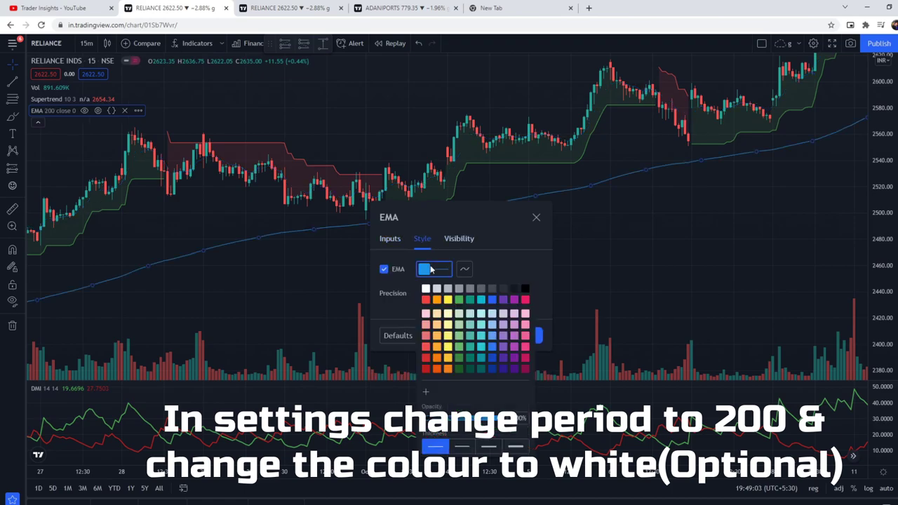
{"action": "left_click", "coordinate": [425, 288]}
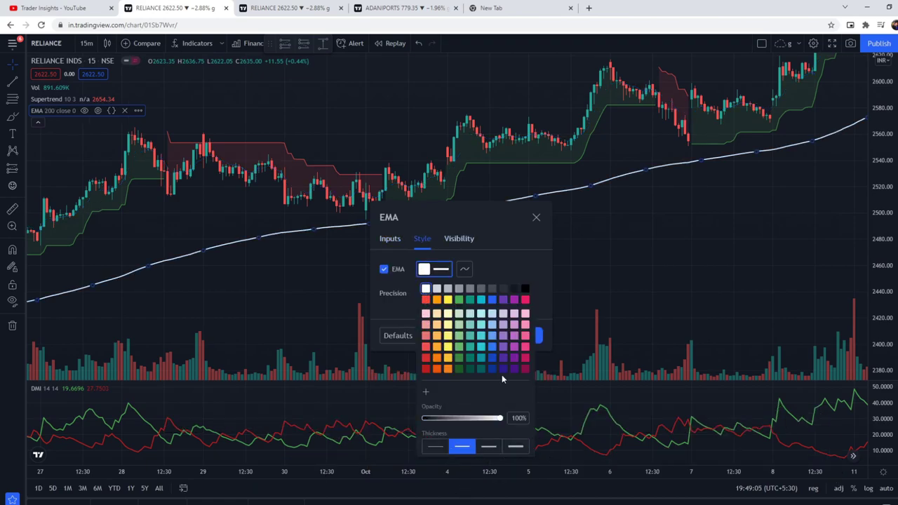
{"action": "left_click", "coordinate": [544, 323]}
{"action": "left_click", "coordinate": [533, 336]}
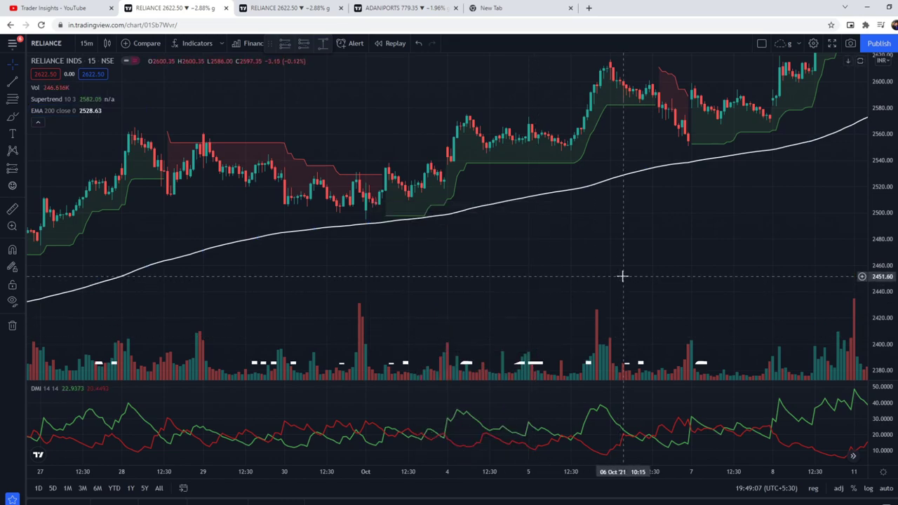
- Choose the 15-minute interval for the Reliance chart
{"action": "left_click", "coordinate": [86, 43]}
{"action": "left_click", "coordinate": [105, 200]}
{"action": "left_click_drag", "start_coordinate": [341, 311], "coordinate": [406, 301]}
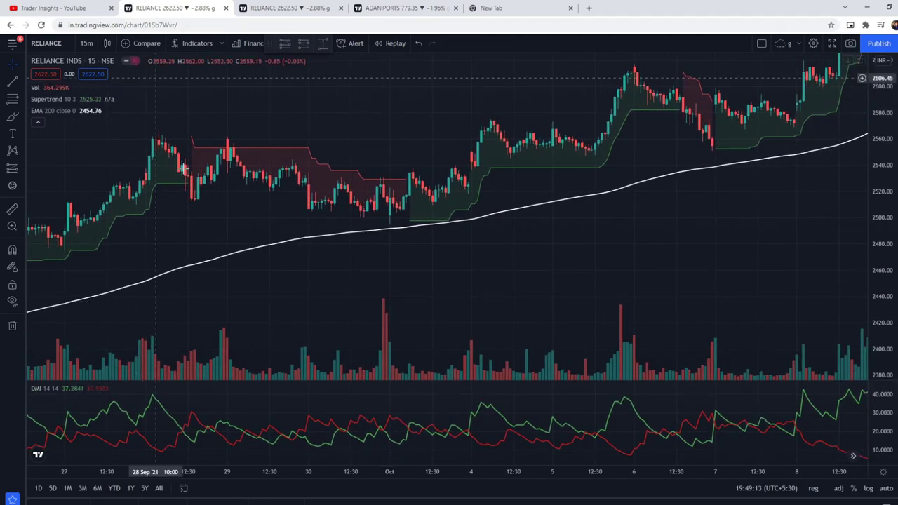
- Switch to the second Reliance chart and place a long position at the 27 September 2021 09:30 candle with entry at 2492.55
{"action": "left_click", "coordinate": [292, 8]}
{"action": "left_click_drag", "start_coordinate": [507, 297], "coordinate": [325, 329]}
{"action": "left_click_drag", "start_coordinate": [542, 308], "coordinate": [529, 316]}
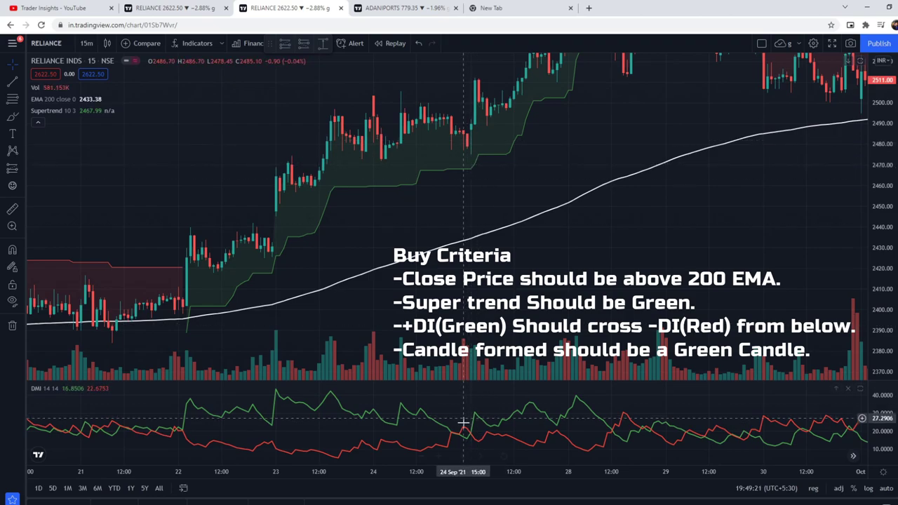
{"action": "left_click_drag", "start_coordinate": [472, 418], "coordinate": [468, 421]}
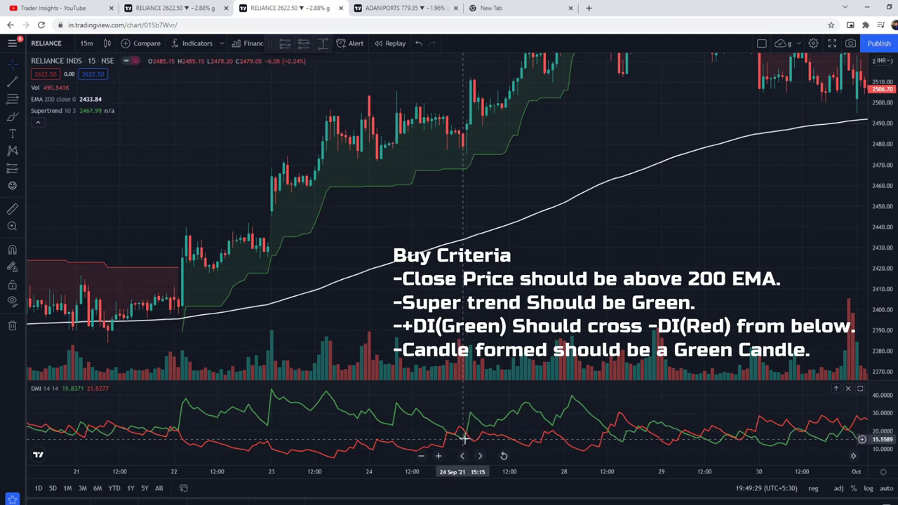
{"action": "scroll", "coordinate": [528, 327], "scroll_direction": "right", "scroll_amount": 5}
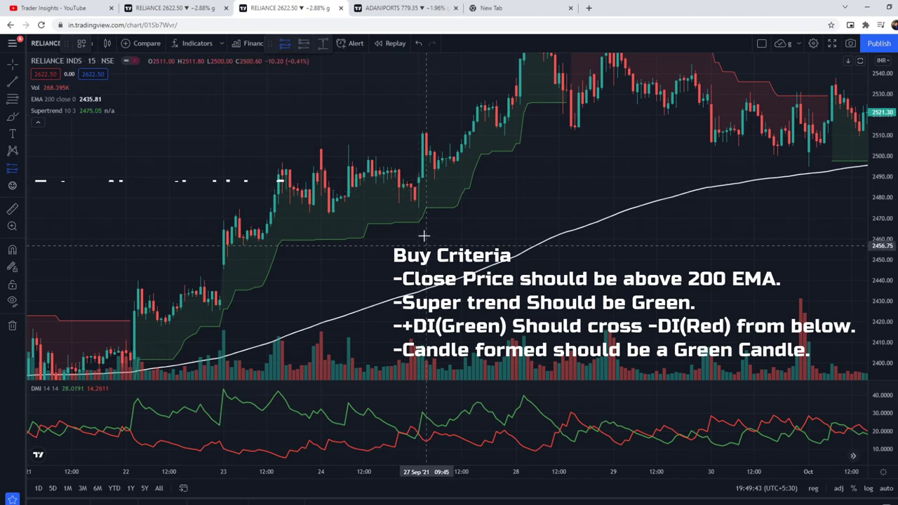
{"action": "left_click", "coordinate": [423, 171]}
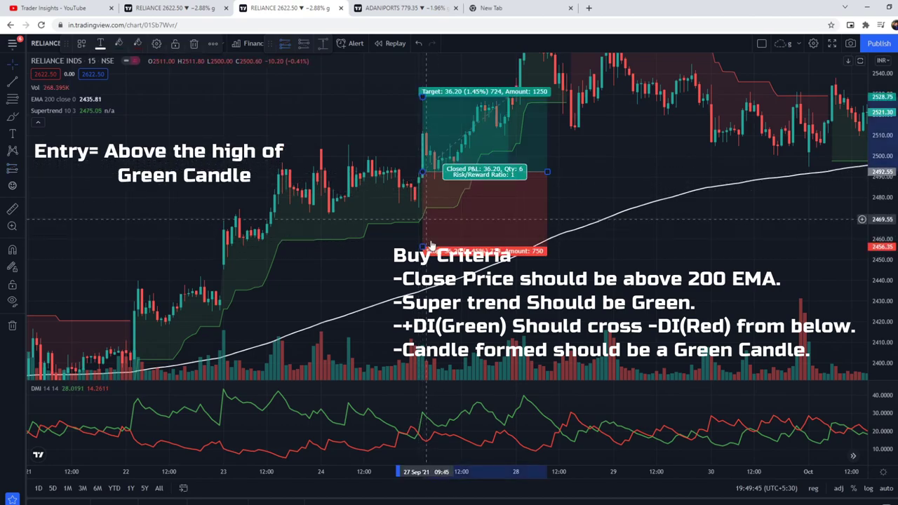
- Set the long position's stop to 2467.45, below the Supertrend, and its target to 2531.10 for about 1.5:1 risk-reward
{"action": "left_click_drag", "start_coordinate": [423, 246], "coordinate": [423, 226]}
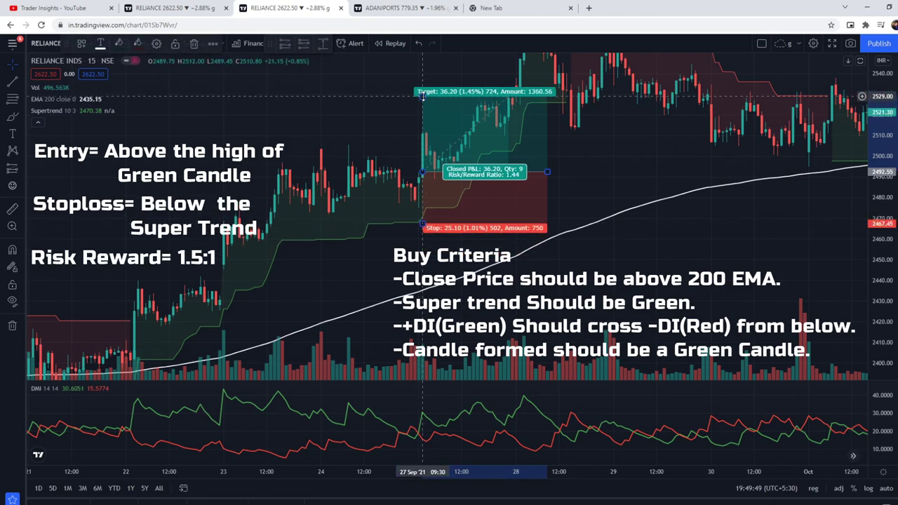
{"action": "left_click_drag", "start_coordinate": [421, 96], "coordinate": [423, 94]}
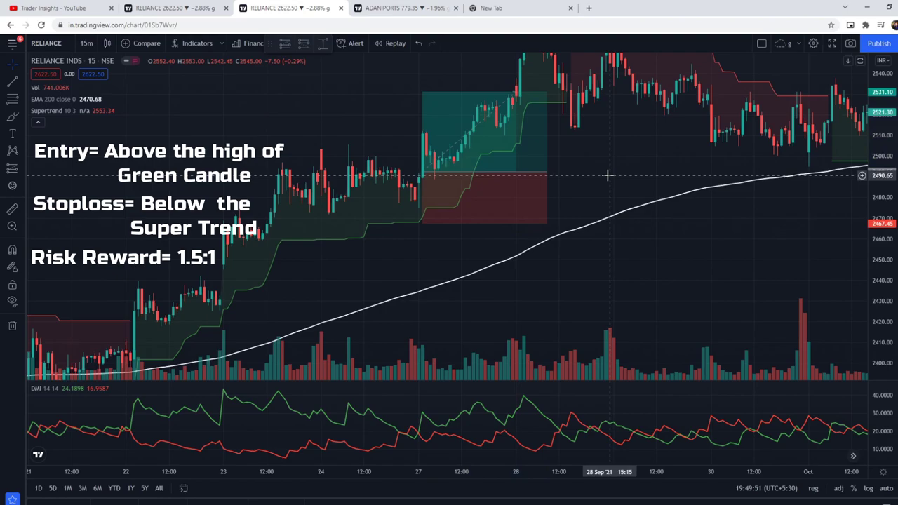
{"action": "left_click_drag", "start_coordinate": [608, 176], "coordinate": [577, 230]}
- On the ADANIPORTS chart, place a short position at 27 July 2021 11:00 with entry 676.45, stop 687.50 and target 658.95
{"action": "left_click", "coordinate": [390, 8]}
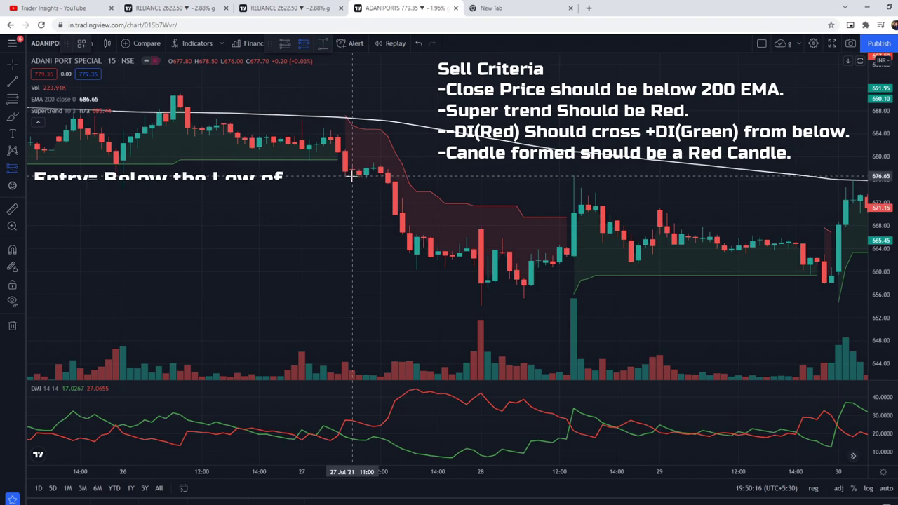
{"action": "left_click", "coordinate": [353, 176]}
{"action": "left_click_drag", "start_coordinate": [353, 135], "coordinate": [352, 109]}
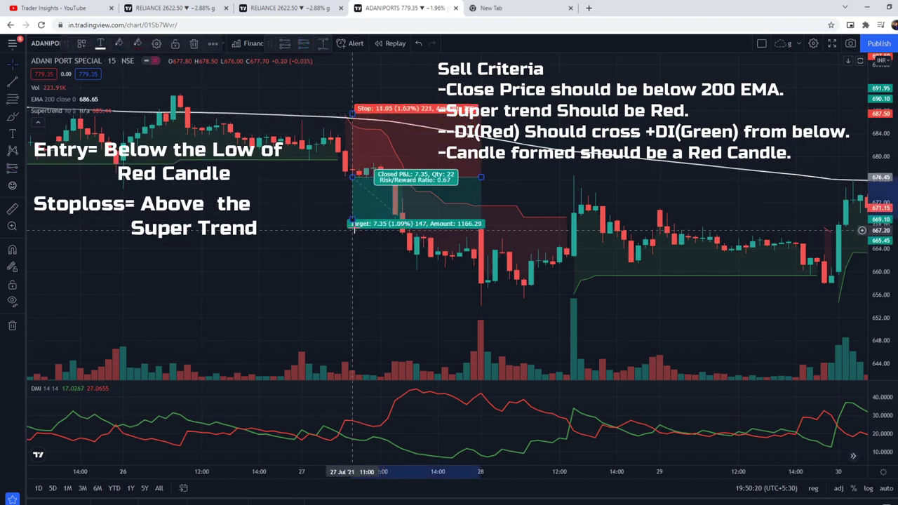
{"action": "left_click_drag", "start_coordinate": [352, 223], "coordinate": [358, 276]}
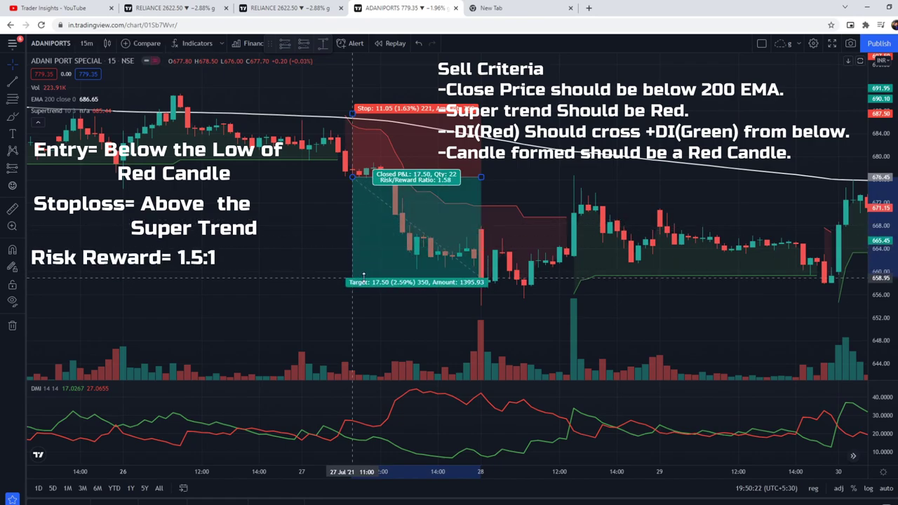
{"action": "left_click", "coordinate": [499, 176]}
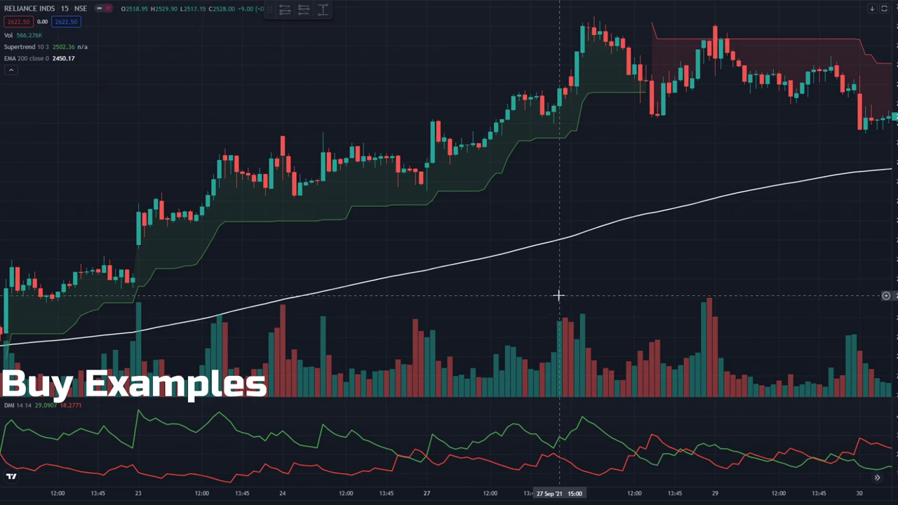
- On the Reliance chart, place a long position at the 27 September 09:30 candle, following the DMI crossover
{"action": "left_click_drag", "start_coordinate": [80, 128], "coordinate": [90, 133]}
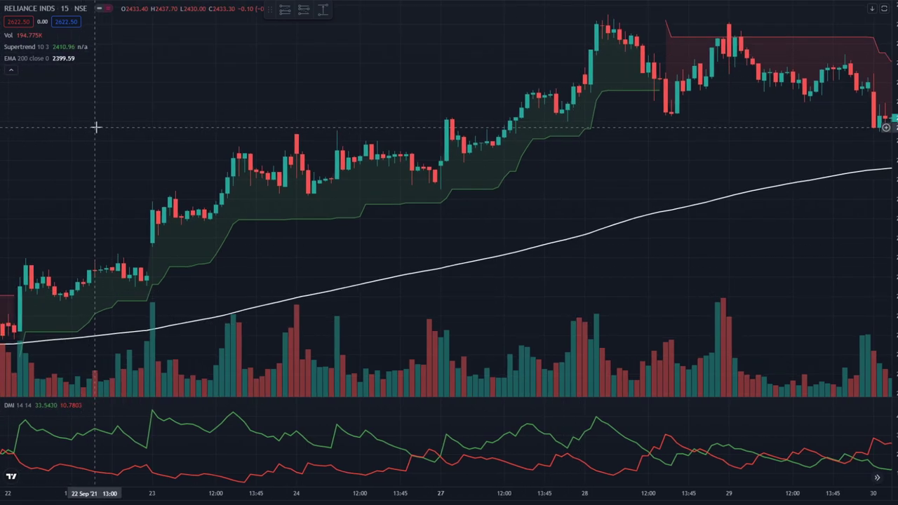
{"action": "left_click_drag", "start_coordinate": [475, 297], "coordinate": [419, 297]}
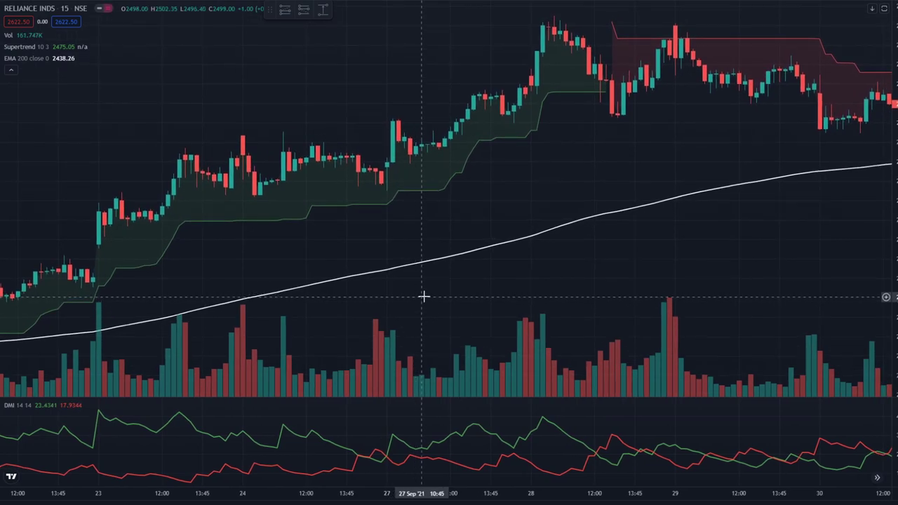
{"action": "left_click_drag", "start_coordinate": [413, 296], "coordinate": [420, 252]}
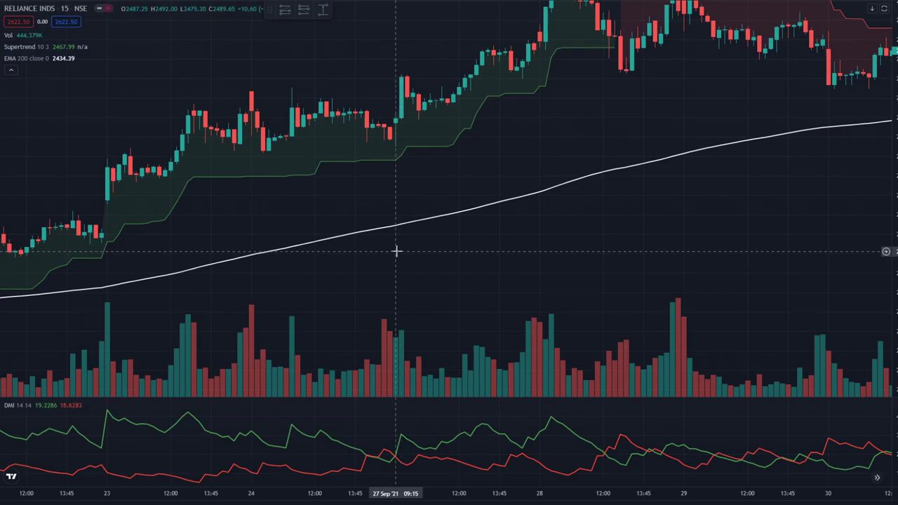
{"action": "left_click_drag", "start_coordinate": [394, 248], "coordinate": [387, 280]}
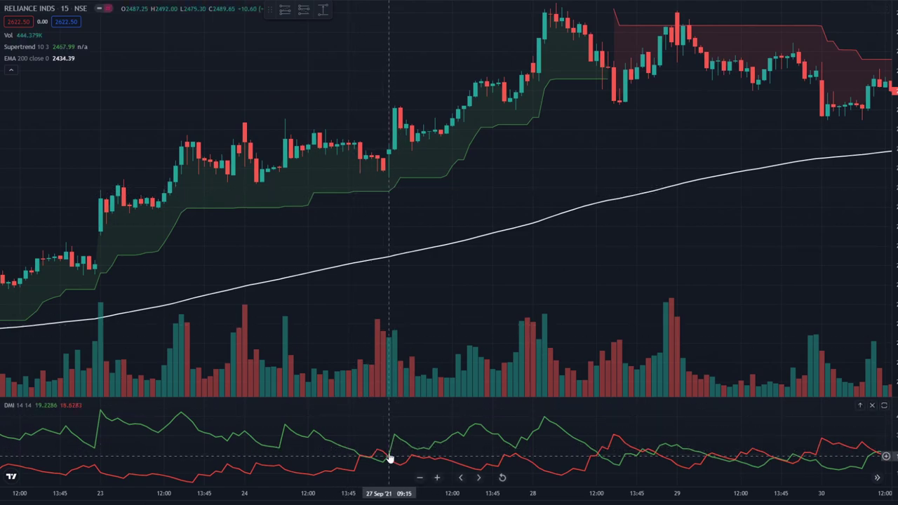
{"action": "left_click", "coordinate": [285, 12]}
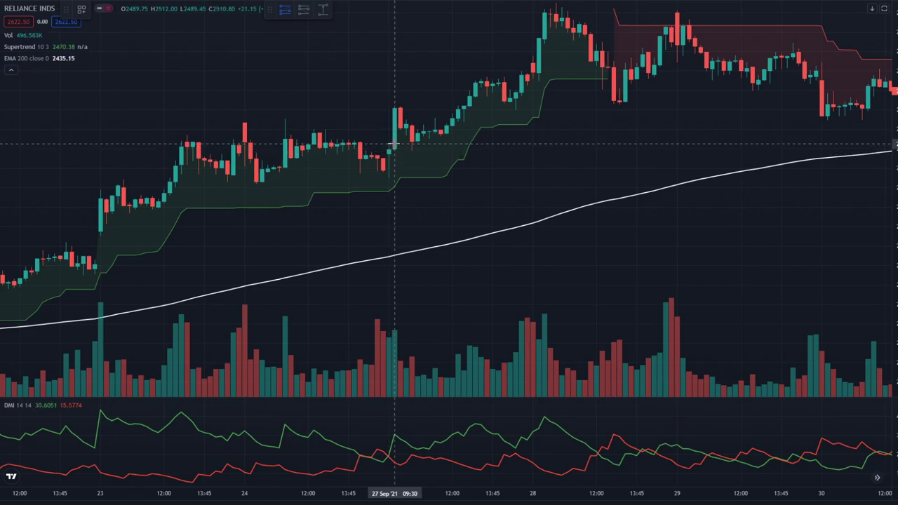
{"action": "left_click", "coordinate": [394, 145]}
- Set the 27 September long position's stop distance to 24.70 at the Supertrend and its target distance to 37.05
{"action": "left_click_drag", "start_coordinate": [395, 202], "coordinate": [397, 193]}
{"action": "mouse_move", "coordinate": [589, 156]}
{"action": "left_mouse_down"}
{"action": "mouse_move", "coordinate": [579, 196]}
{"action": "mouse_move", "coordinate": [529, 217]}
{"action": "left_mouse_up"}
{"action": "left_click_drag", "start_coordinate": [370, 140], "coordinate": [367, 129]}
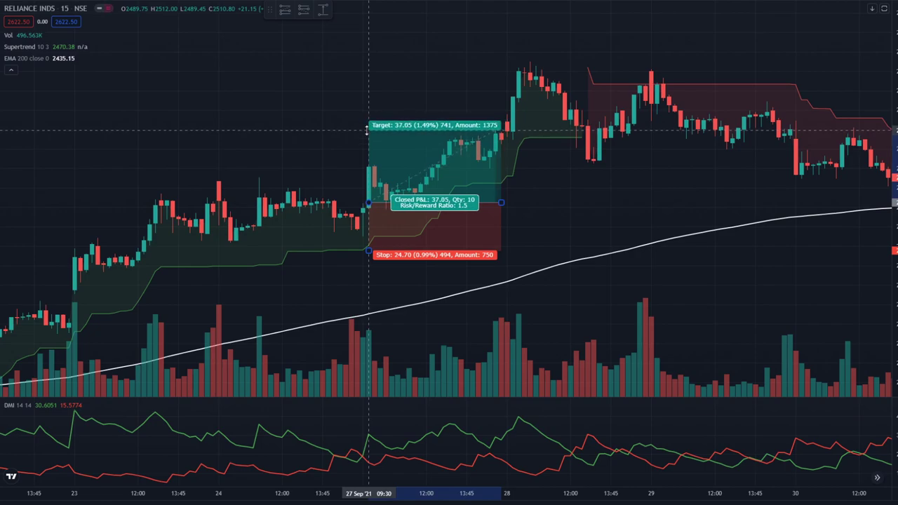
- Place a long position at the 1 October 11:00 candle, where the Supertrend has turned green
{"action": "left_click_drag", "start_coordinate": [587, 210], "coordinate": [409, 201]}
{"action": "left_click_drag", "start_coordinate": [654, 249], "coordinate": [638, 250]}
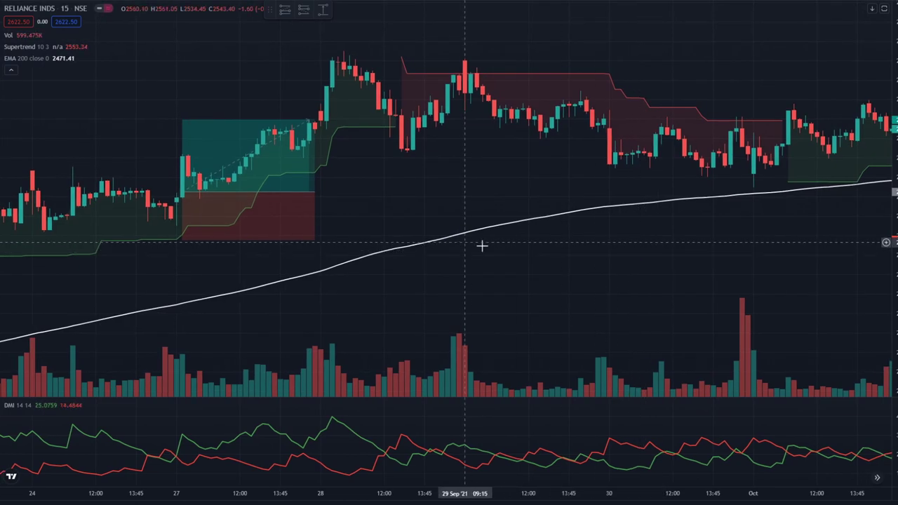
{"action": "left_click_drag", "start_coordinate": [604, 278], "coordinate": [375, 283]}
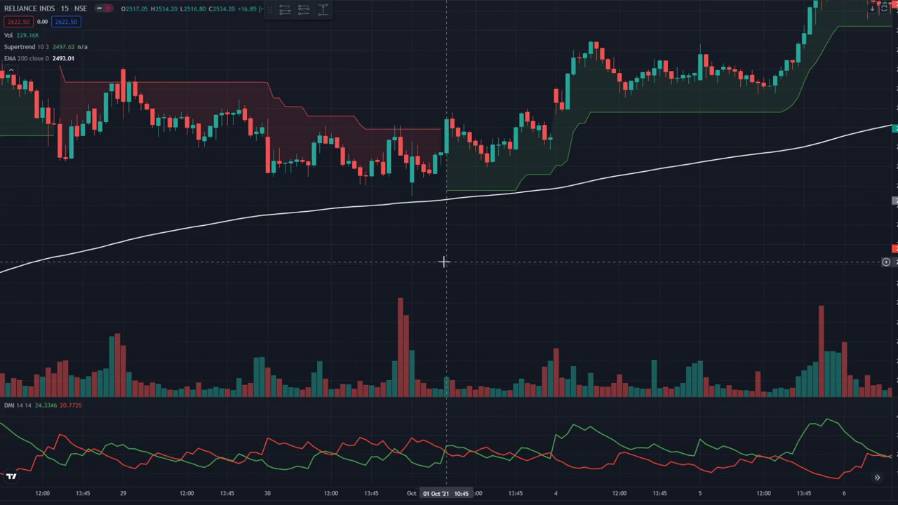
{"action": "left_click_drag", "start_coordinate": [444, 262], "coordinate": [440, 279]}
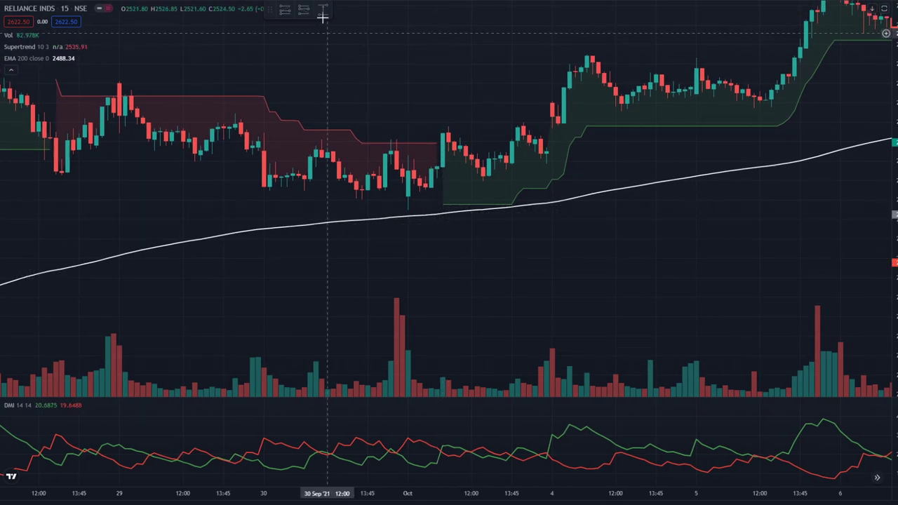
{"action": "left_click", "coordinate": [448, 133]}
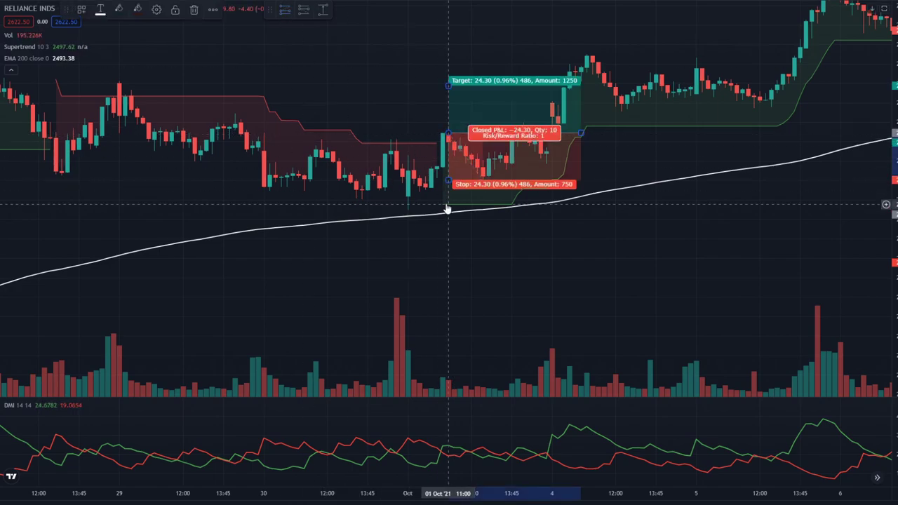
- Set the 1 October long position's stop distance to 37.30 and target distance to 57.10, extending it to 5 October 14:30
{"action": "left_click_drag", "start_coordinate": [448, 183], "coordinate": [454, 208]}
{"action": "scroll", "coordinate": [463, 259], "scroll_direction": "right", "scroll_amount": 3}
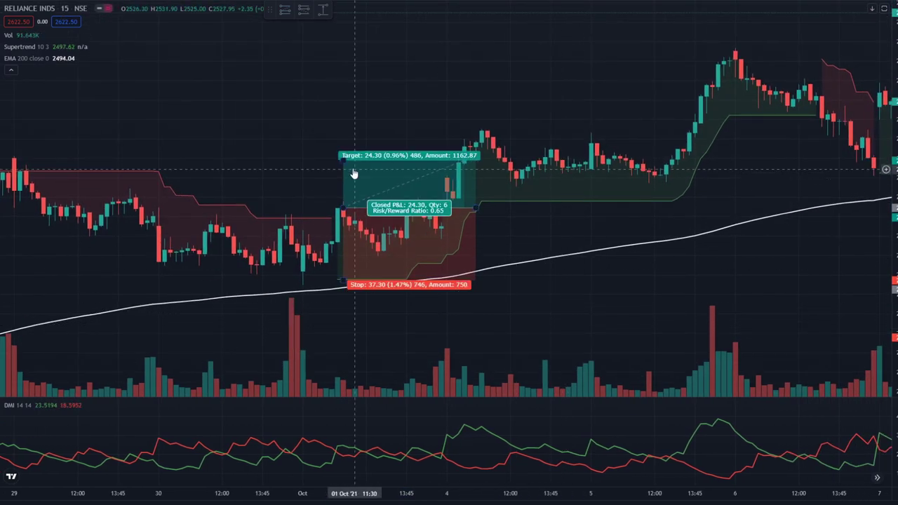
{"action": "left_click_drag", "start_coordinate": [345, 160], "coordinate": [335, 92]}
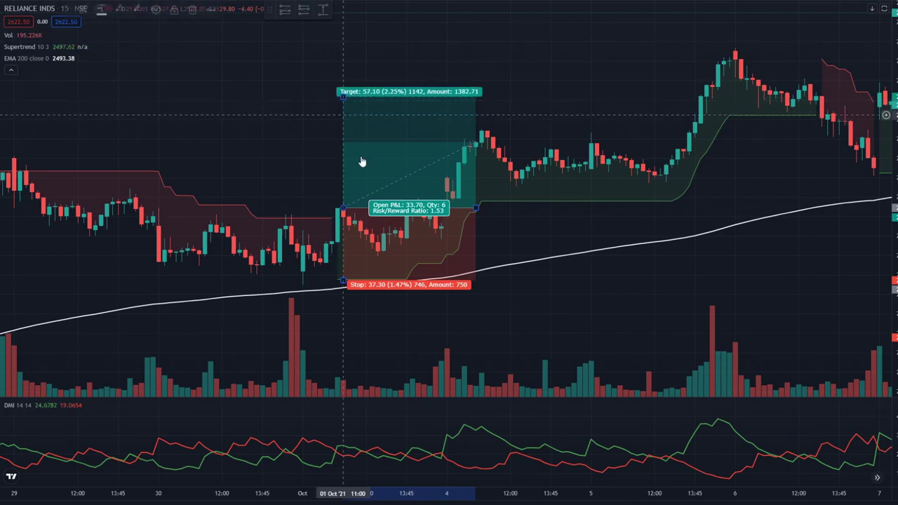
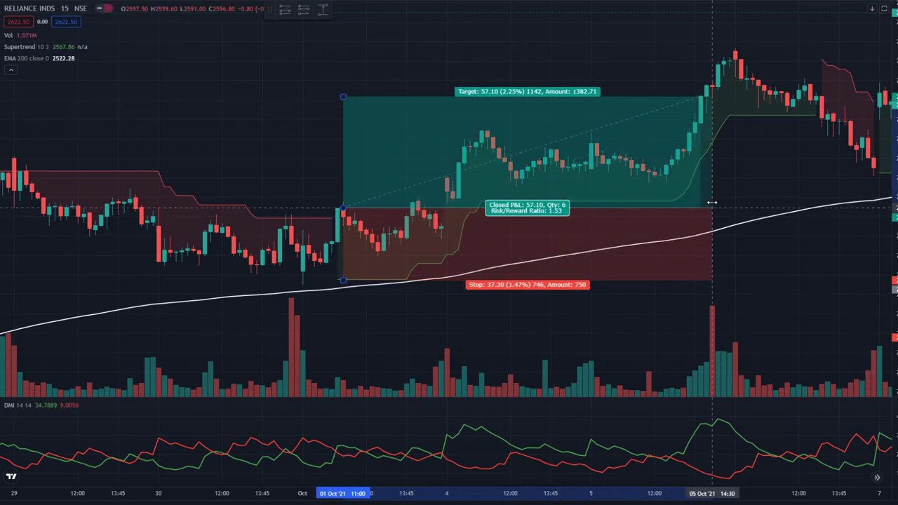
- Delete the long position that starts on 1 October
{"action": "left_click_drag", "start_coordinate": [796, 305], "coordinate": [505, 307]}
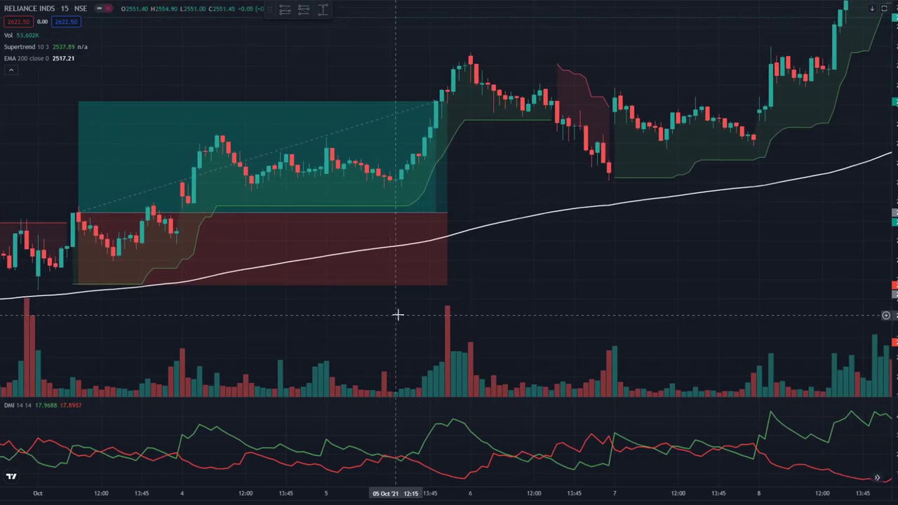
{"action": "left_click_drag", "start_coordinate": [402, 317], "coordinate": [412, 285]}
{"action": "left_click", "coordinate": [435, 253]}
{"action": "key", "text": "Delete"}
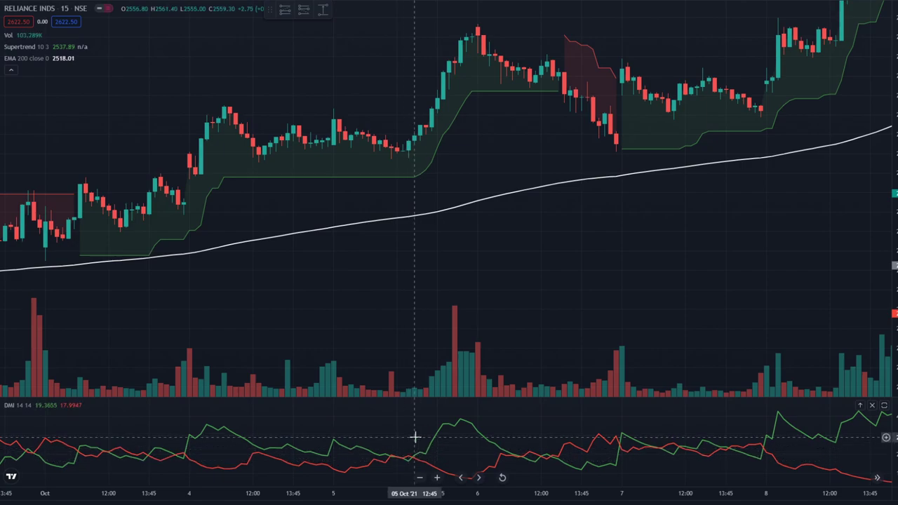
- Place a long position at the 5 October 12:45 candle with a stop distance of 20.00 and a target distance of 30.15
{"action": "left_click", "coordinate": [414, 139]}
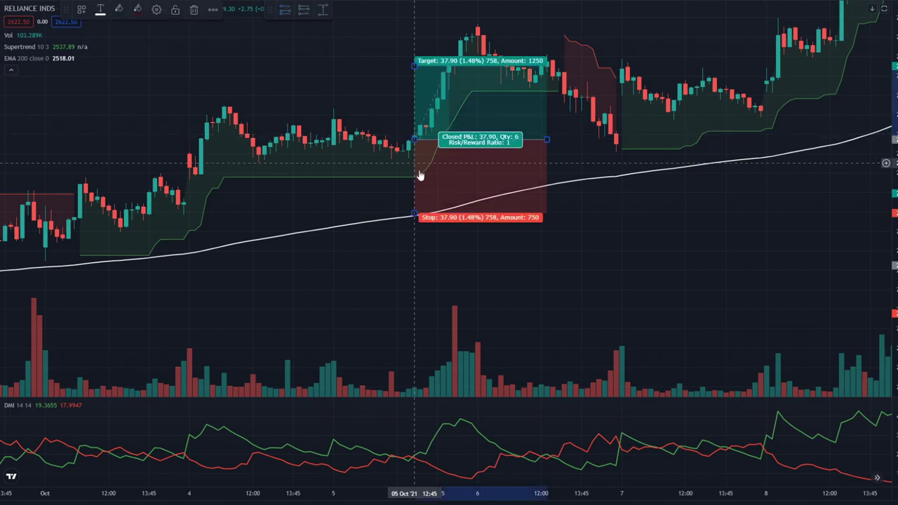
{"action": "left_click_drag", "start_coordinate": [415, 210], "coordinate": [415, 178]}
{"action": "left_click_drag", "start_coordinate": [415, 61], "coordinate": [419, 79]}
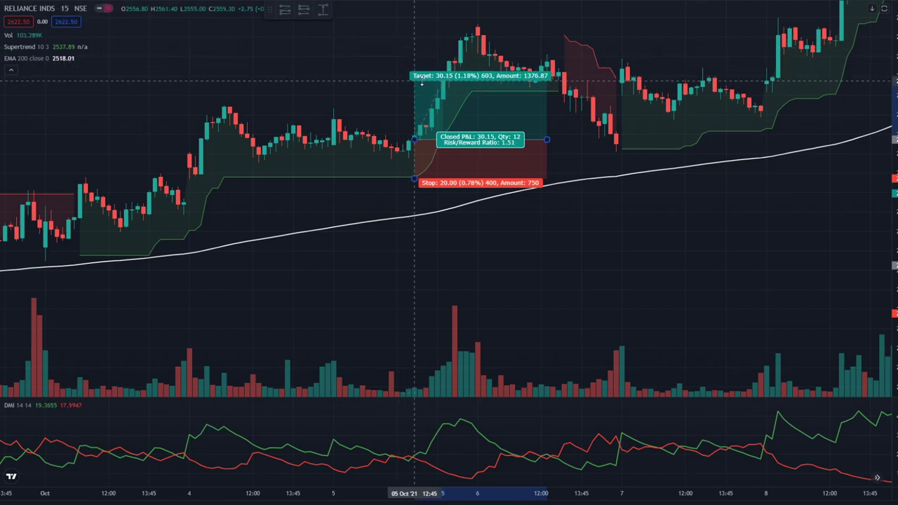
- Shorten the 5 October long position's time span and delete the position
{"action": "left_click_drag", "start_coordinate": [547, 139], "coordinate": [500, 141]}
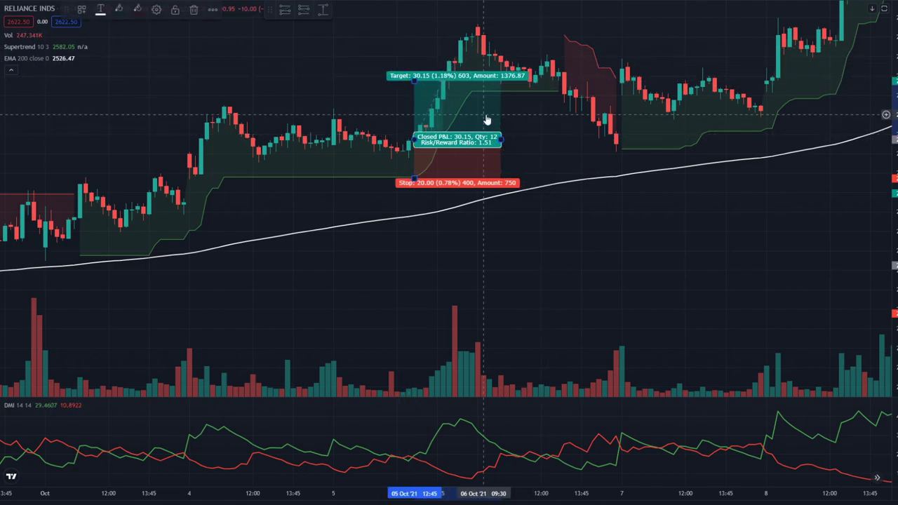
{"action": "key", "text": "Delete"}
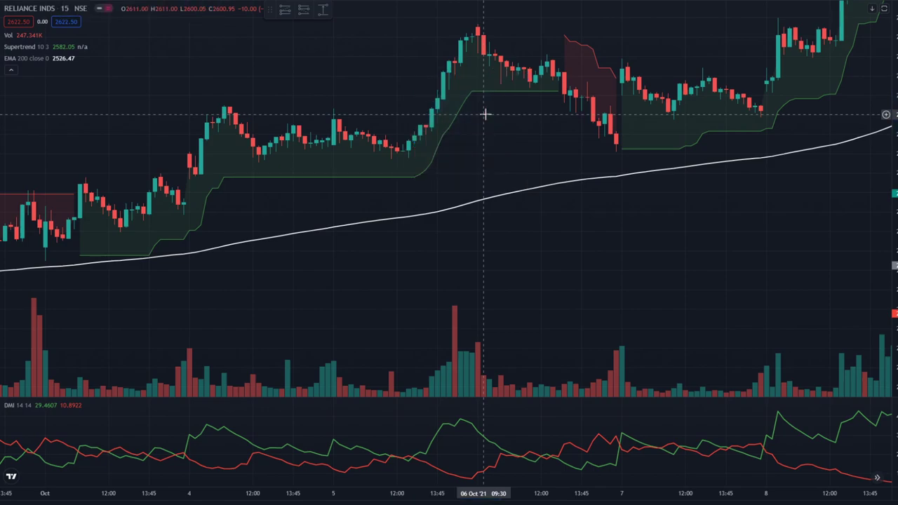
- Place a long position at the 7 October 12:00 candle, where the DMI's green line is above the red
{"action": "left_click_drag", "start_coordinate": [581, 252], "coordinate": [303, 255]}
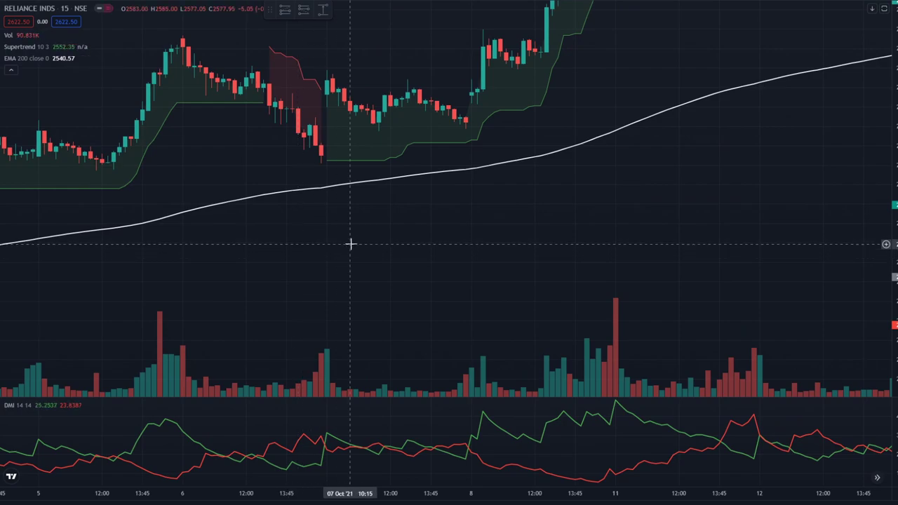
{"action": "left_click_drag", "start_coordinate": [380, 237], "coordinate": [380, 292]}
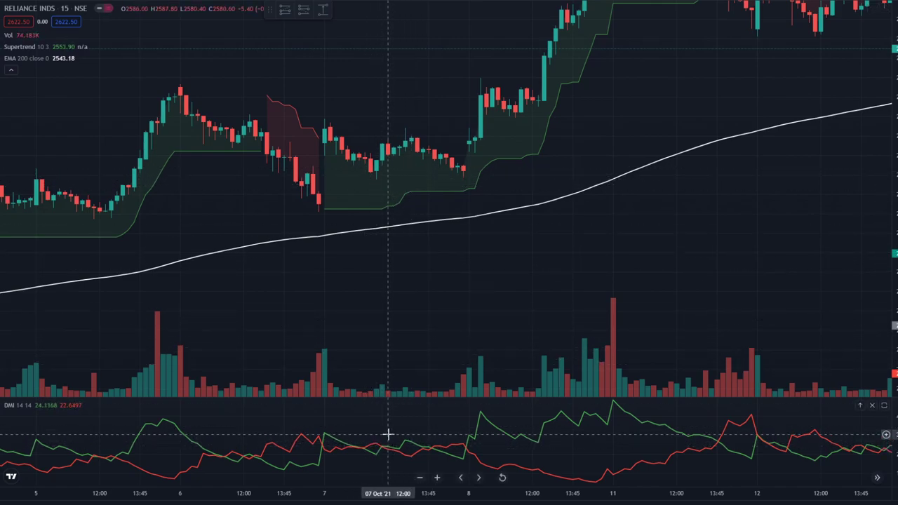
{"action": "left_click", "coordinate": [386, 144]}
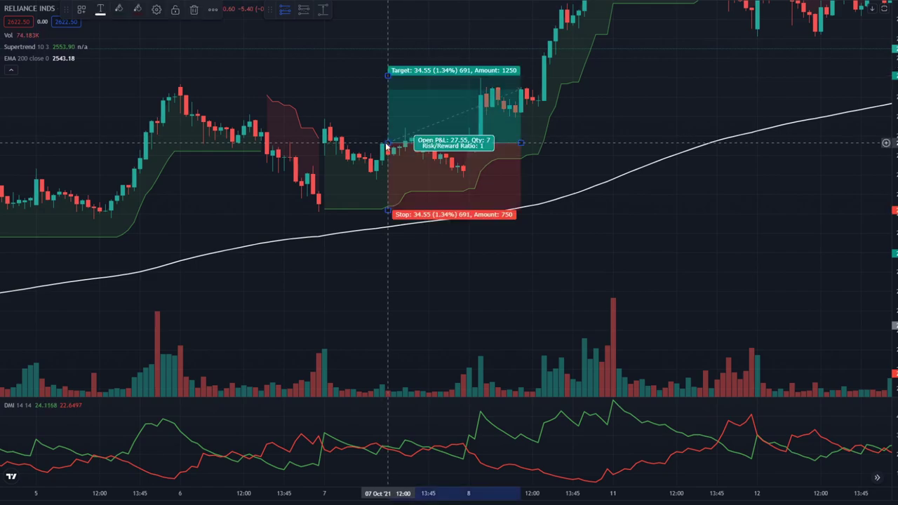
- Set the 7 October position's stop distance to 33.85 and target distance to 50.90, extending it until price reaches the target
{"action": "left_click_drag", "start_coordinate": [387, 211], "coordinate": [388, 209]}
{"action": "left_click_drag", "start_coordinate": [389, 78], "coordinate": [387, 44]}
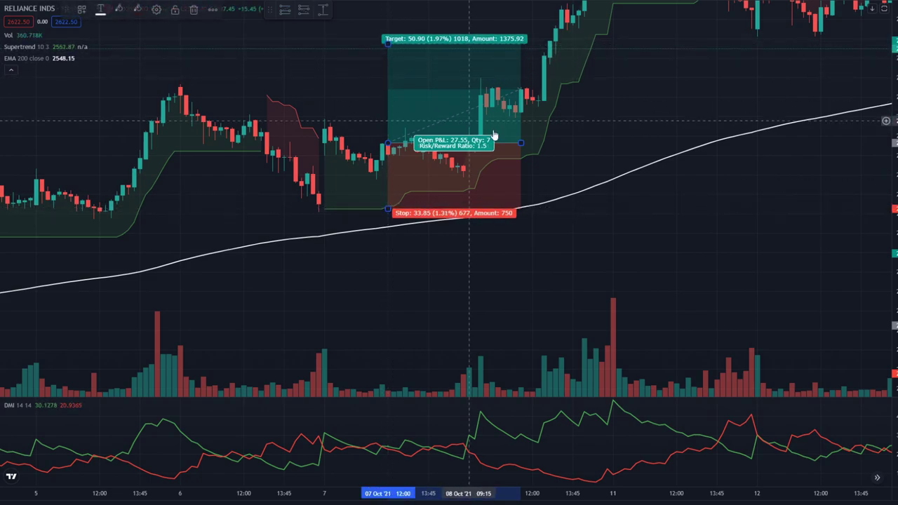
{"action": "left_click_drag", "start_coordinate": [521, 144], "coordinate": [550, 143]}
- Place a long position at the 14 October 13:45 candle with stop distance 16.60 and target distance 25.70, shortening its time span
{"action": "left_click_drag", "start_coordinate": [589, 255], "coordinate": [367, 325]}
{"action": "left_click_drag", "start_coordinate": [529, 290], "coordinate": [287, 328]}
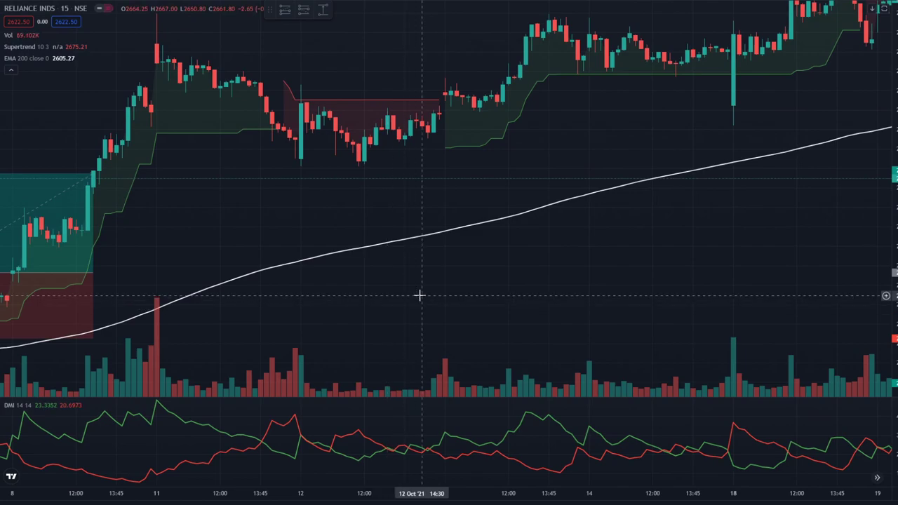
{"action": "left_click_drag", "start_coordinate": [492, 293], "coordinate": [316, 316]}
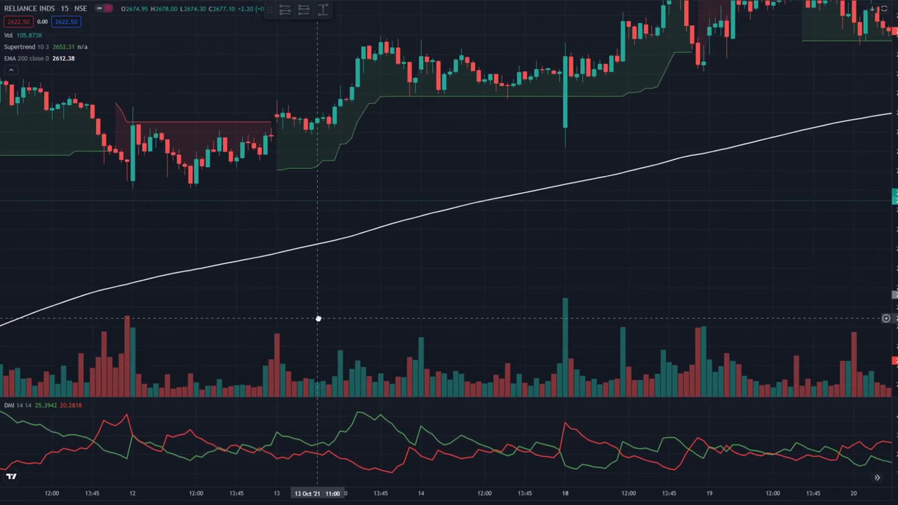
{"action": "left_click_drag", "start_coordinate": [491, 271], "coordinate": [385, 311]}
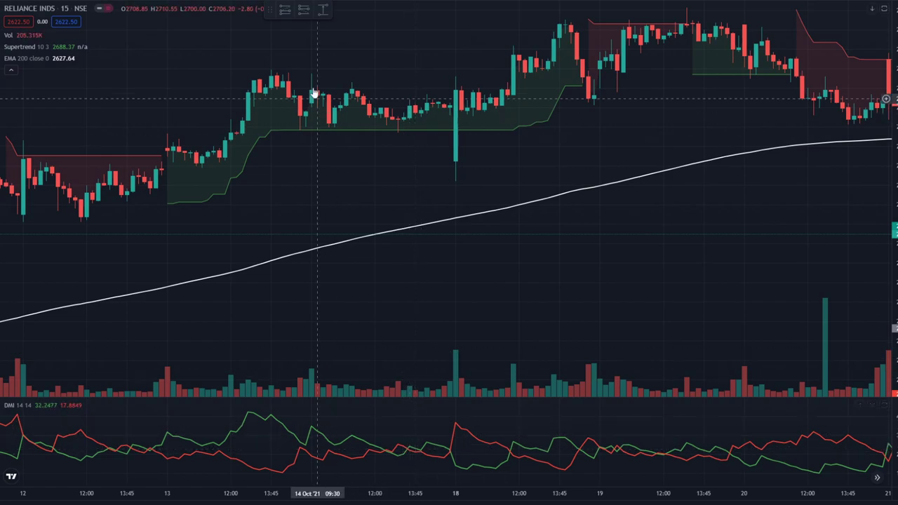
{"action": "left_click", "coordinate": [416, 101]}
{"action": "left_click_drag", "start_coordinate": [415, 143], "coordinate": [419, 131]}
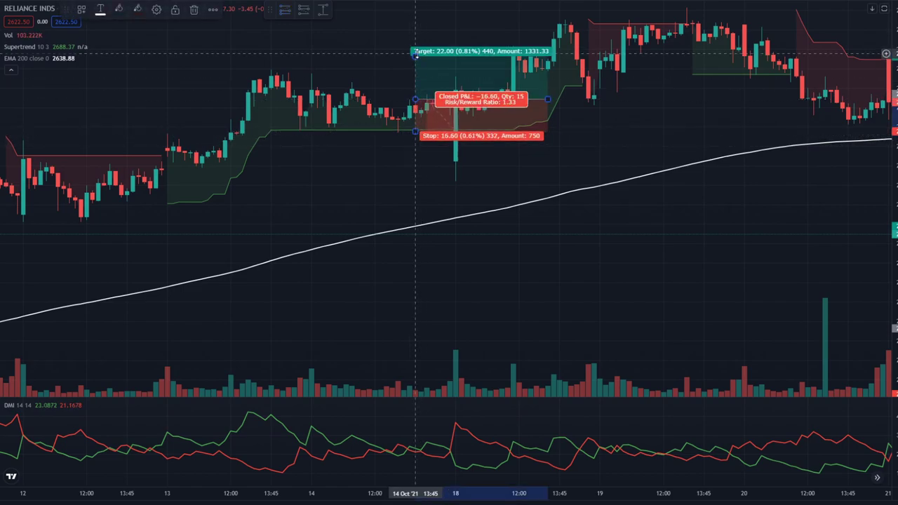
{"action": "left_click_drag", "start_coordinate": [416, 54], "coordinate": [417, 48]}
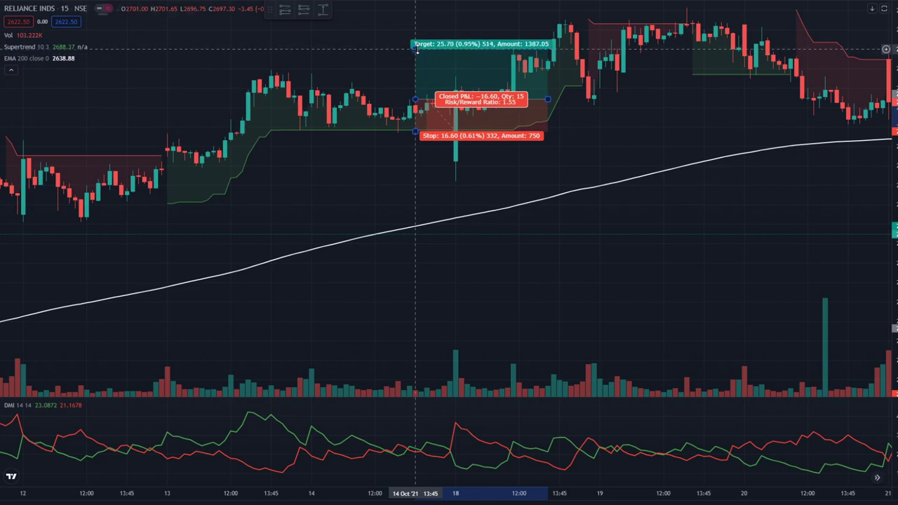
{"action": "left_click_drag", "start_coordinate": [547, 100], "coordinate": [495, 101]}
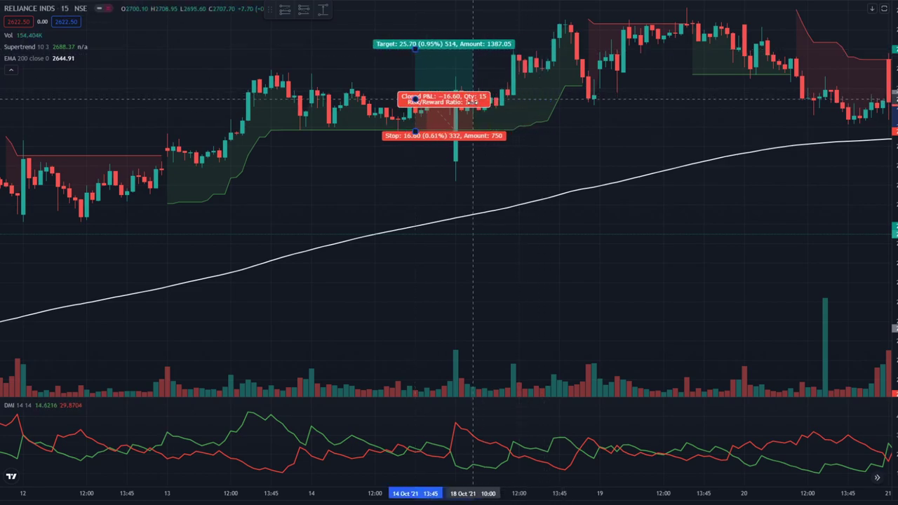
{"action": "left_click", "coordinate": [525, 236]}
- Examine Indian Oil Corp's late June 2021 price action against the 200 EMA, Supertrend and DMI lines for a sell entry
{"action": "left_click_drag", "start_coordinate": [562, 223], "coordinate": [699, 186]}
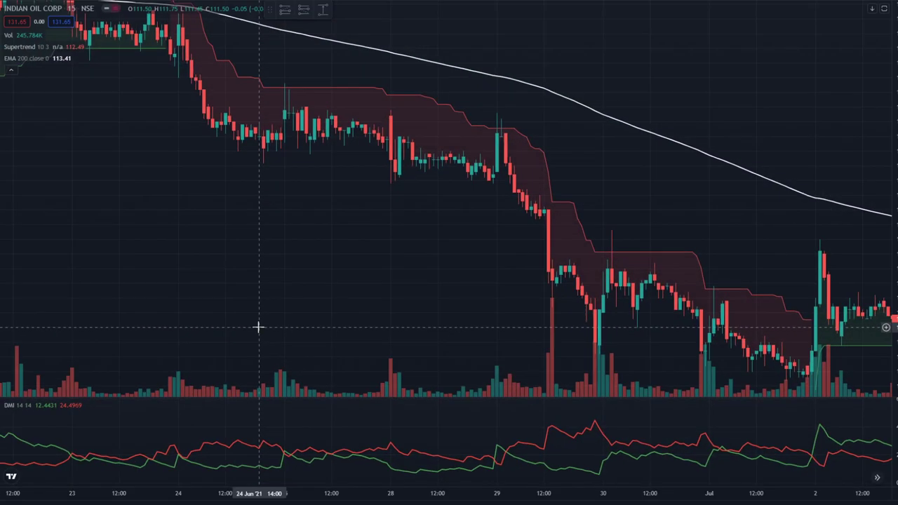
{"action": "left_click_drag", "start_coordinate": [281, 259], "coordinate": [260, 297]}
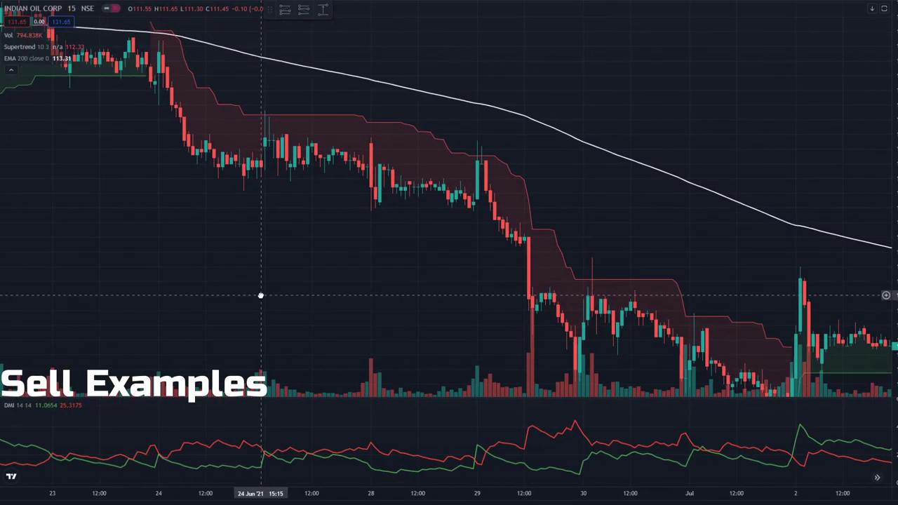
{"action": "left_click_drag", "start_coordinate": [224, 265], "coordinate": [379, 271]}
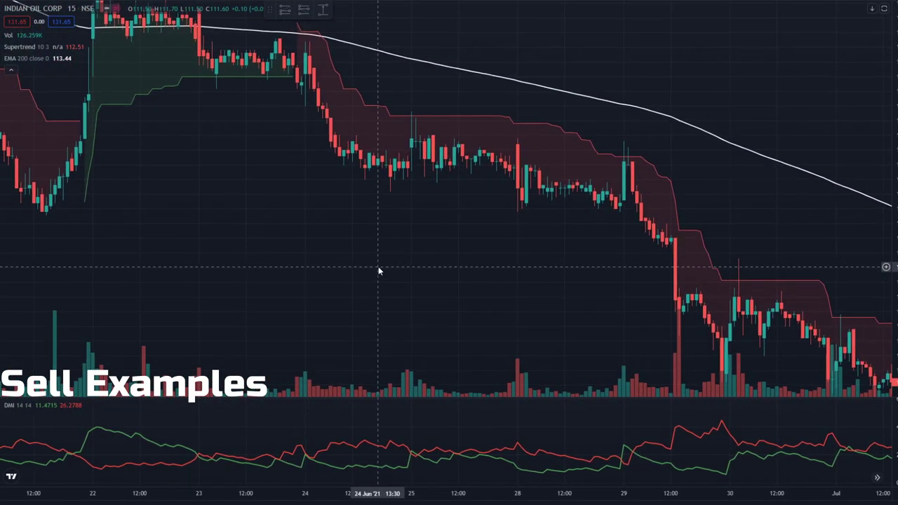
{"action": "left_click_drag", "start_coordinate": [259, 211], "coordinate": [267, 255]}
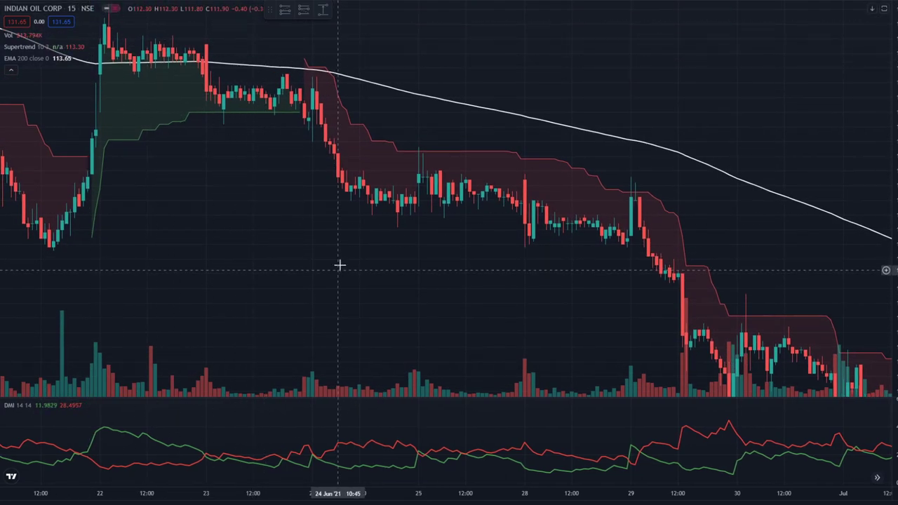
{"action": "left_click_drag", "start_coordinate": [363, 284], "coordinate": [296, 271]}
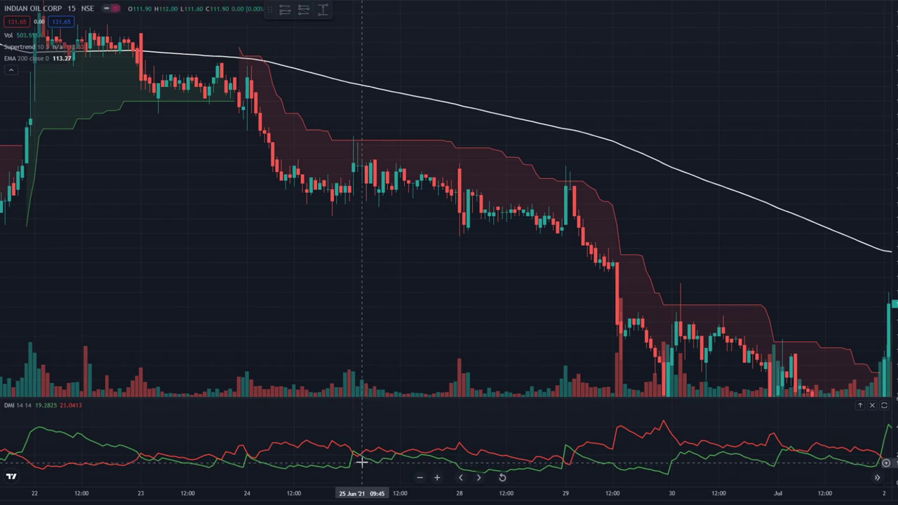
{"action": "scroll", "coordinate": [362, 256], "scroll_direction": "up", "scroll_amount": 1}
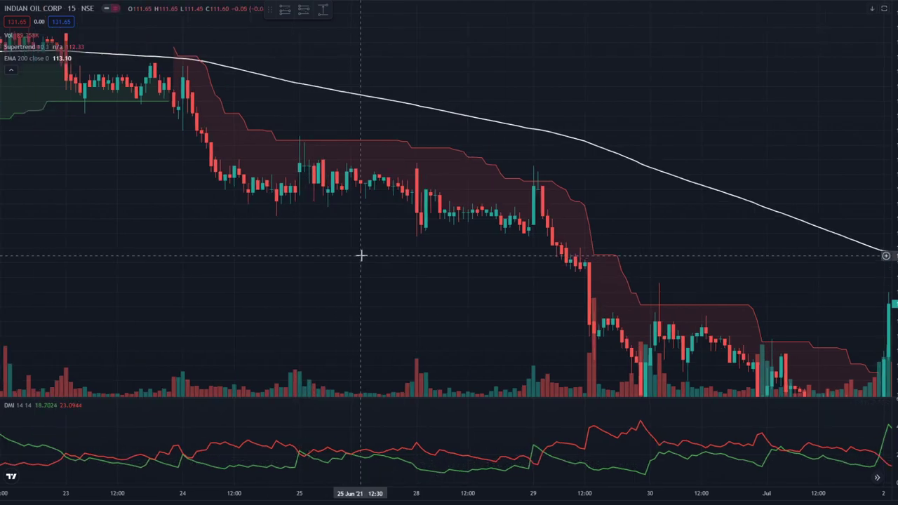
{"action": "scroll", "coordinate": [361, 257], "scroll_direction": "up", "scroll_amount": 1}
{"action": "left_click_drag", "start_coordinate": [362, 256], "coordinate": [589, 257]}
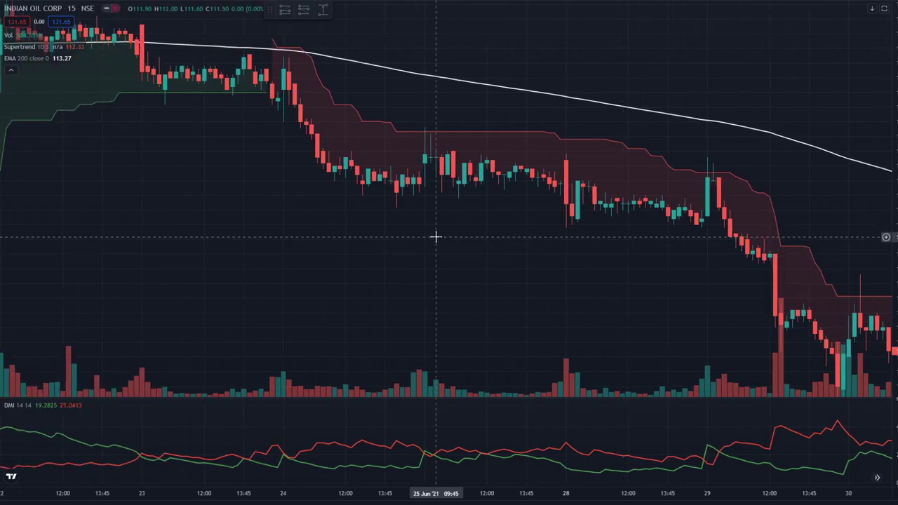
- Place a short position at the 25 June 10:15 candle with stop distance 1.05 and target distance 1.60, extending it until price reaches the target
{"action": "left_click", "coordinate": [304, 9]}
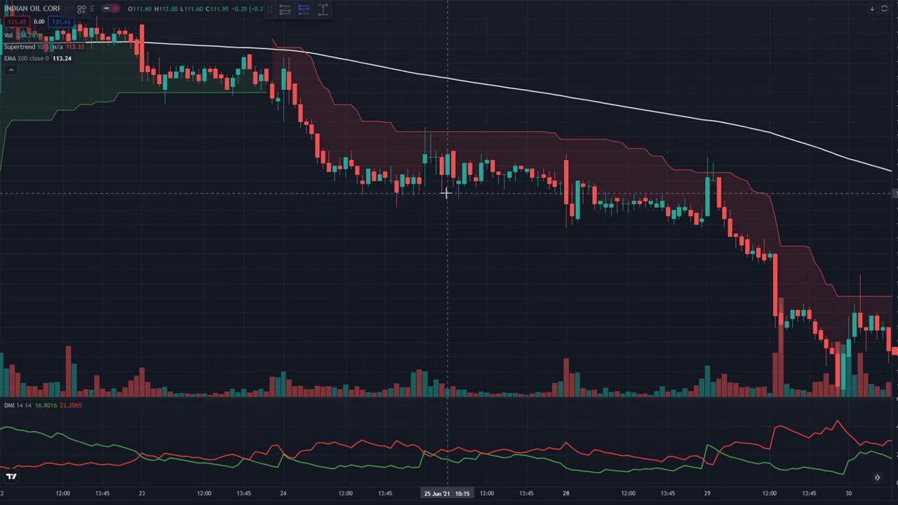
{"action": "left_click", "coordinate": [445, 193]}
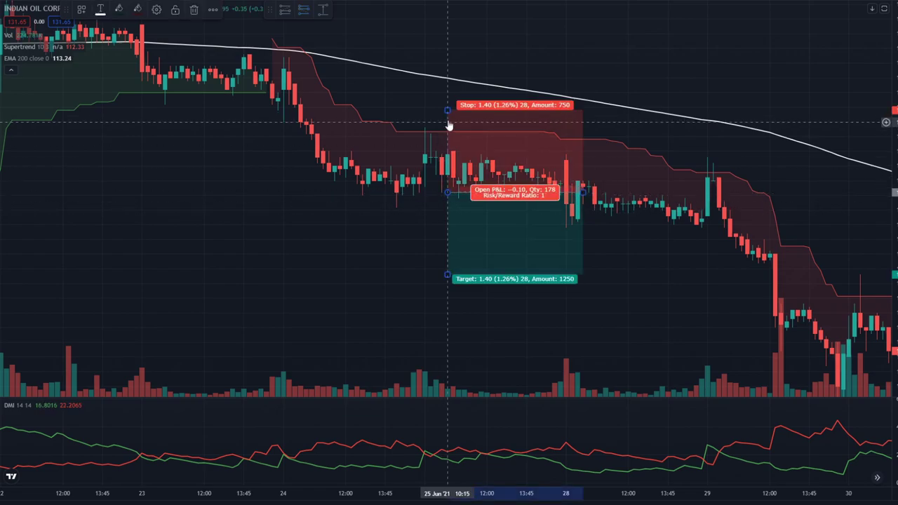
{"action": "left_click_drag", "start_coordinate": [447, 112], "coordinate": [452, 130]}
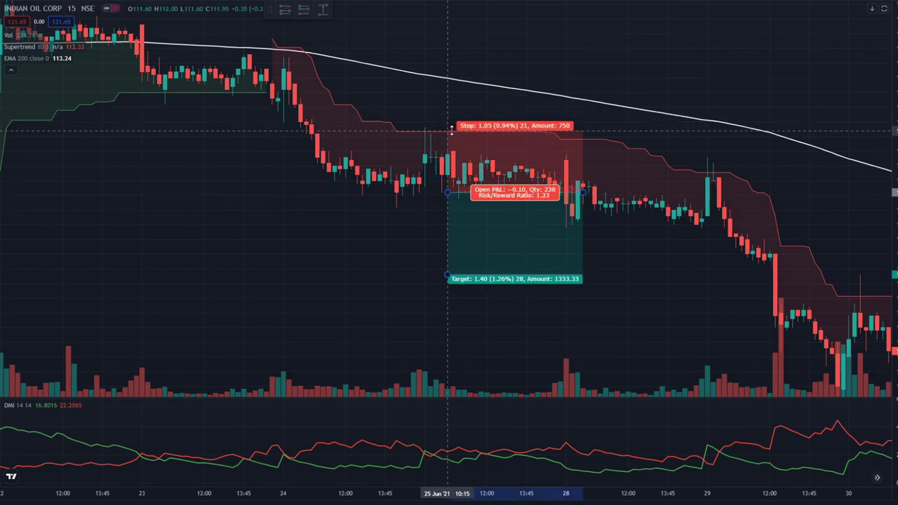
{"action": "left_click_drag", "start_coordinate": [448, 279], "coordinate": [448, 286]}
{"action": "left_click_drag", "start_coordinate": [582, 192], "coordinate": [796, 212]}
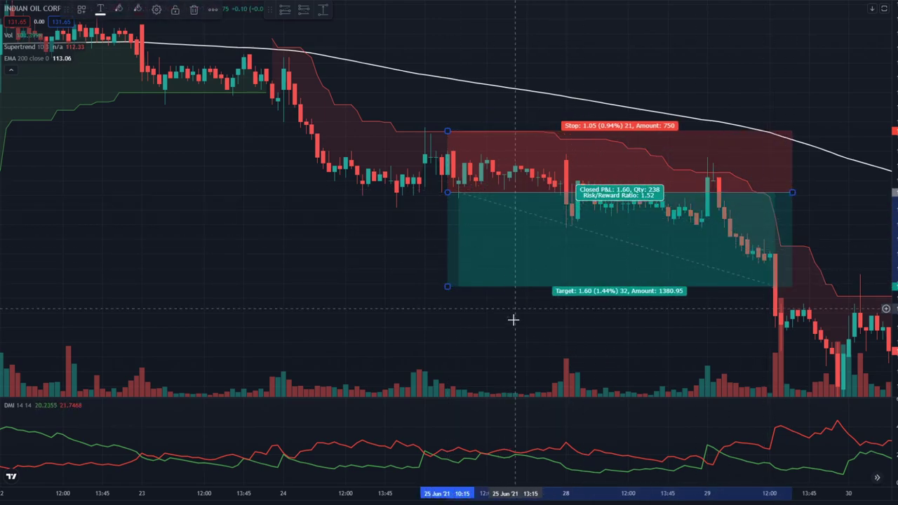
- Delete the short position at the 25 June 10:15 candle
{"action": "left_click_drag", "start_coordinate": [502, 328], "coordinate": [423, 327]}
{"action": "left_click", "coordinate": [423, 247]}
{"action": "key", "text": "Delete"}
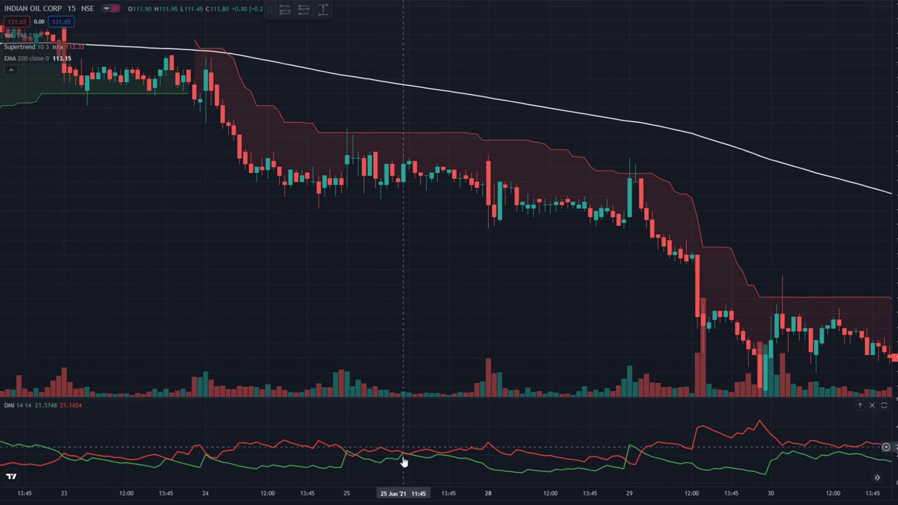
- Place a short position at the 25 June 12:30 candle with stop distance 0.80 and target distance 1.20, extending it until price reaches the target
{"action": "left_click_drag", "start_coordinate": [435, 313], "coordinate": [407, 266]}
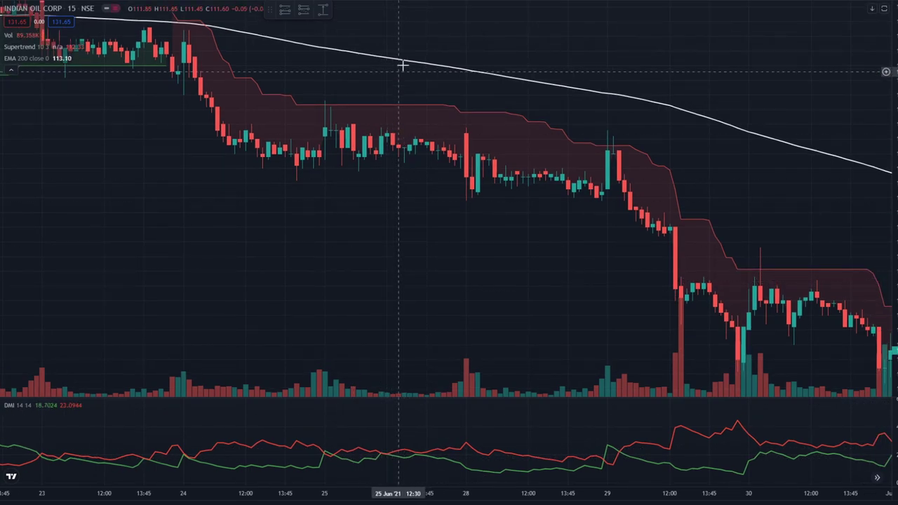
{"action": "left_click", "coordinate": [398, 150]}
{"action": "left_click_drag", "start_coordinate": [399, 75], "coordinate": [398, 104]}
{"action": "left_click_drag", "start_coordinate": [398, 231], "coordinate": [397, 221]}
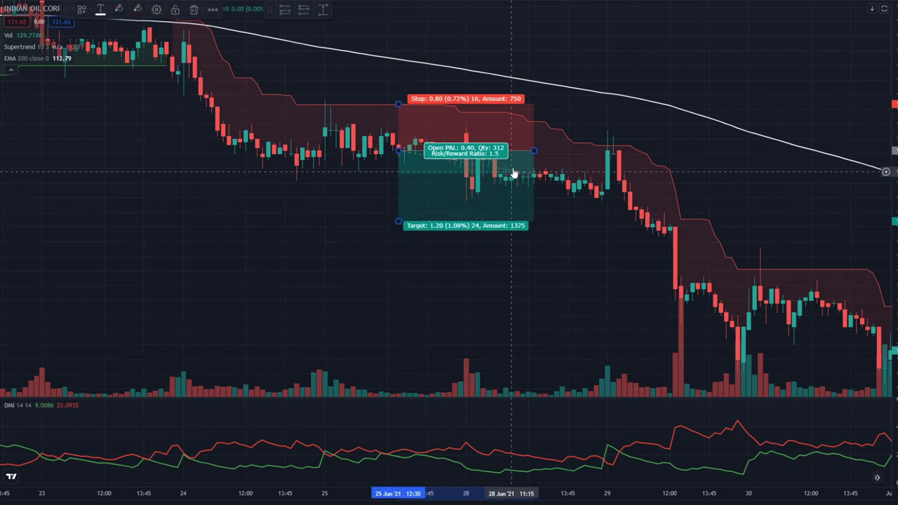
{"action": "left_click_drag", "start_coordinate": [534, 150], "coordinate": [652, 162]}
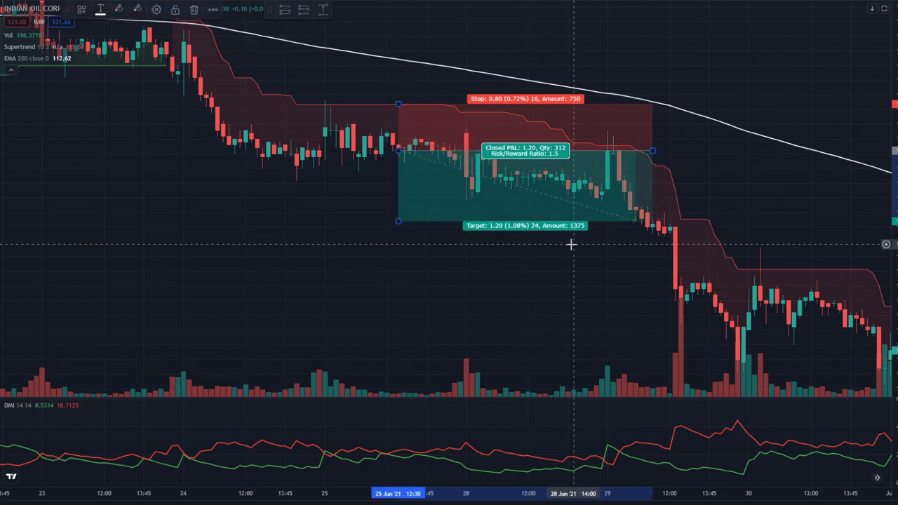
- Delete the short position at the 25 June 12:30 candle
{"action": "left_click_drag", "start_coordinate": [534, 246], "coordinate": [413, 231]}
{"action": "left_click", "coordinate": [424, 204]}
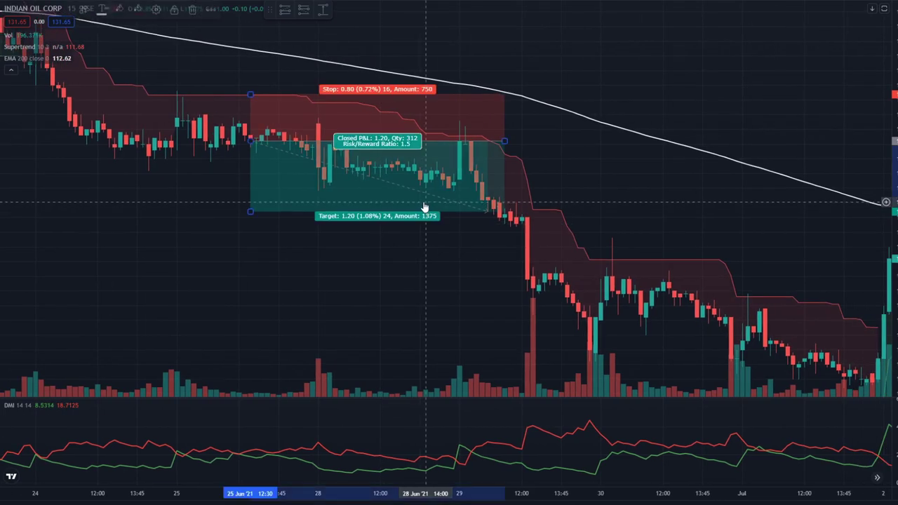
{"action": "key", "text": "Delete"}
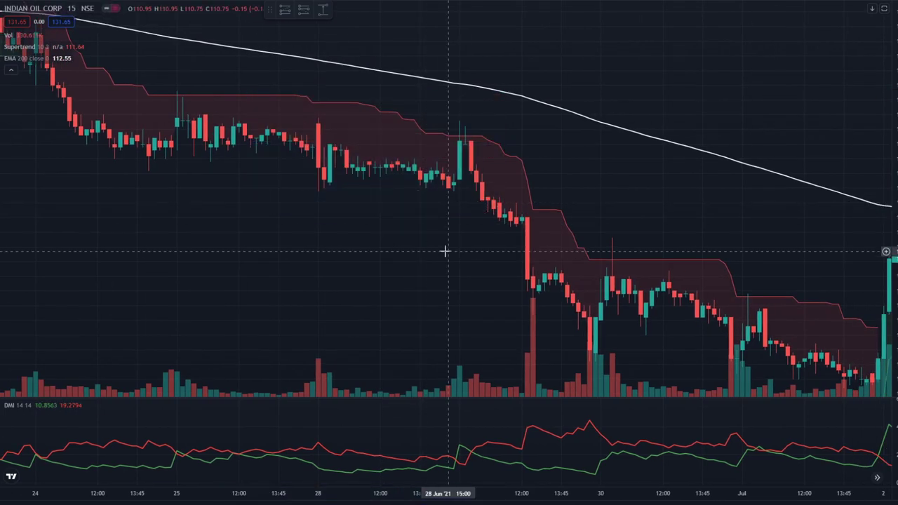
- Place a short position at the 29 June 10:15 candle with stop distance 0.95 and target distance 1.45, shortening its time span
{"action": "left_click_drag", "start_coordinate": [501, 250], "coordinate": [377, 215]}
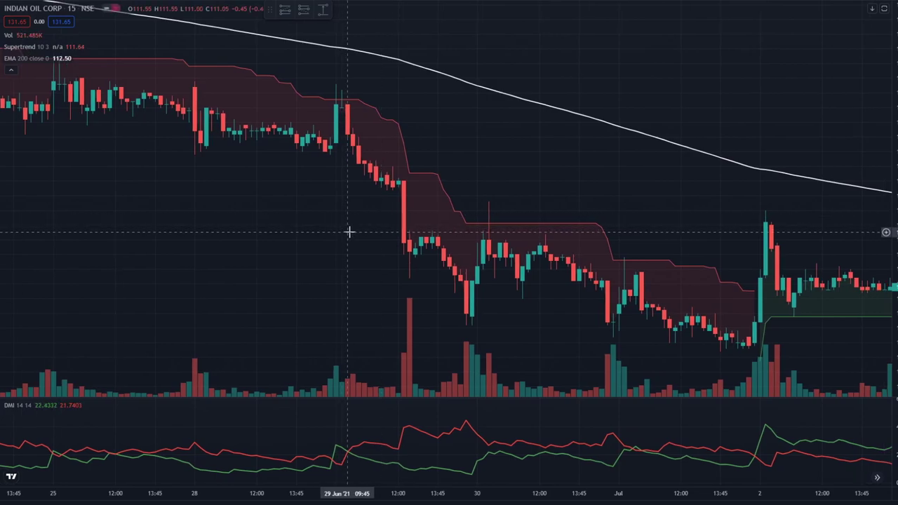
{"action": "left_click_drag", "start_coordinate": [348, 210], "coordinate": [354, 215]}
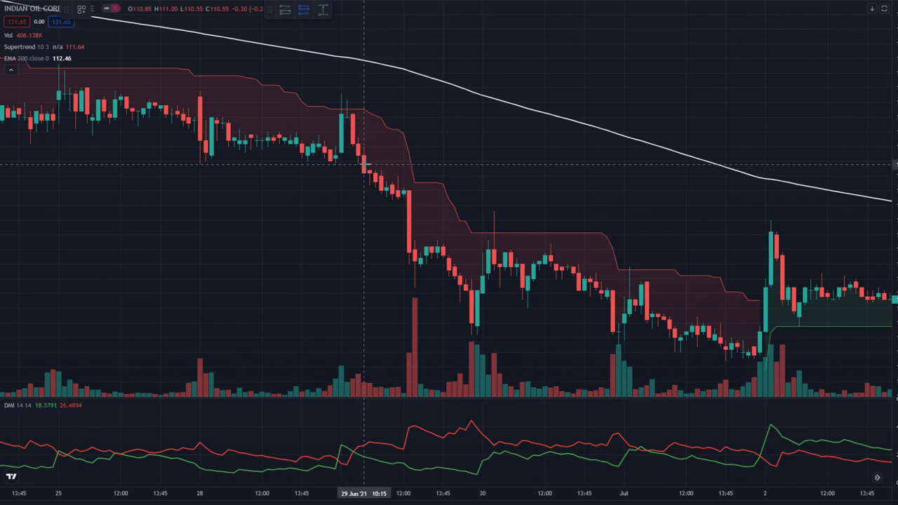
{"action": "left_click", "coordinate": [364, 166]}
{"action": "left_click_drag", "start_coordinate": [364, 105], "coordinate": [364, 109]}
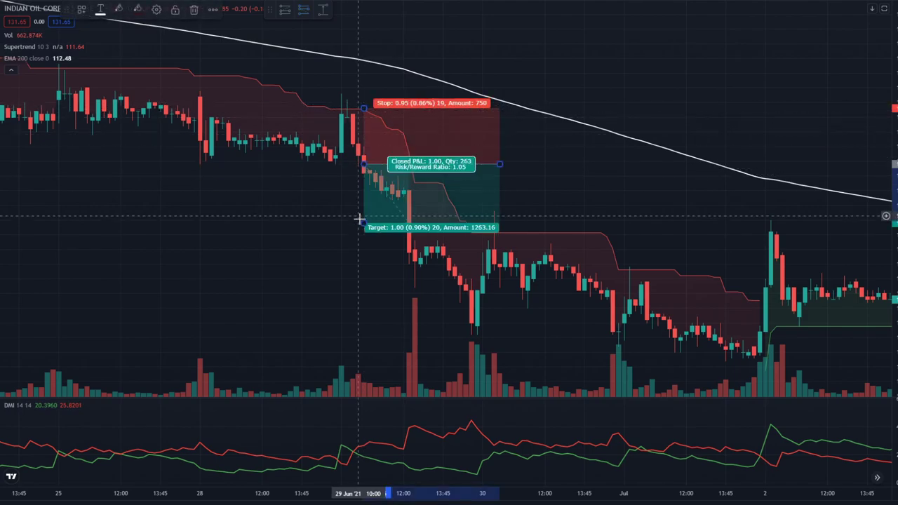
{"action": "left_click_drag", "start_coordinate": [363, 224], "coordinate": [364, 230]}
{"action": "left_click_drag", "start_coordinate": [364, 246], "coordinate": [364, 250]}
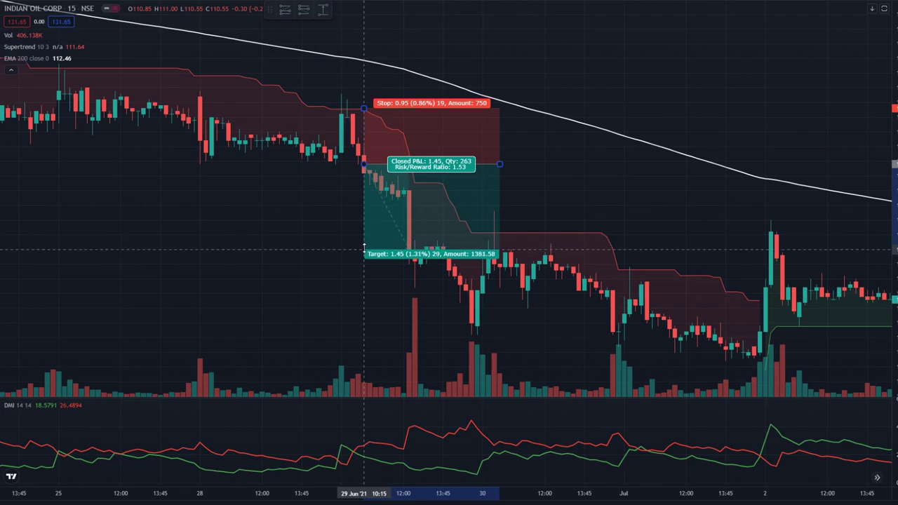
{"action": "left_click_drag", "start_coordinate": [500, 164], "coordinate": [449, 163]}
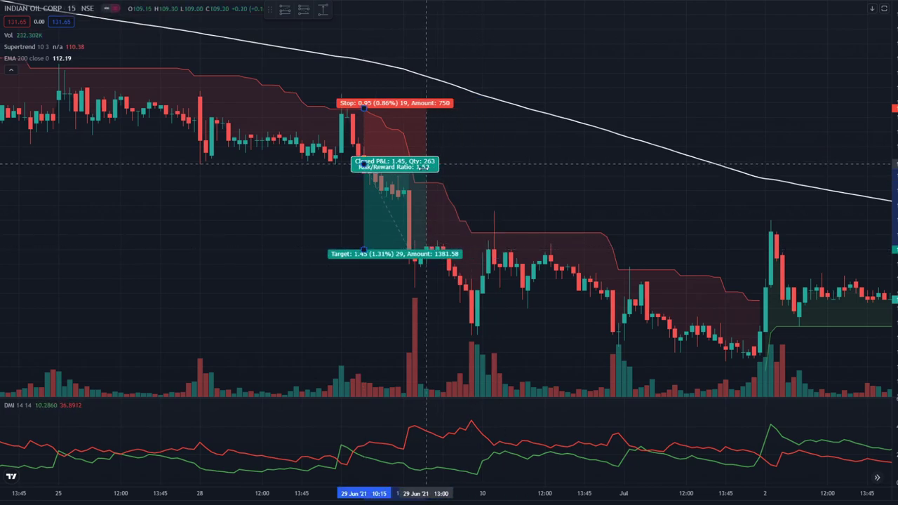
- Place a short position at the 1 July 11:00 candle with a stop distance of 1.00 and a target distance of 1.50
{"action": "left_click_drag", "start_coordinate": [495, 190], "coordinate": [457, 191]}
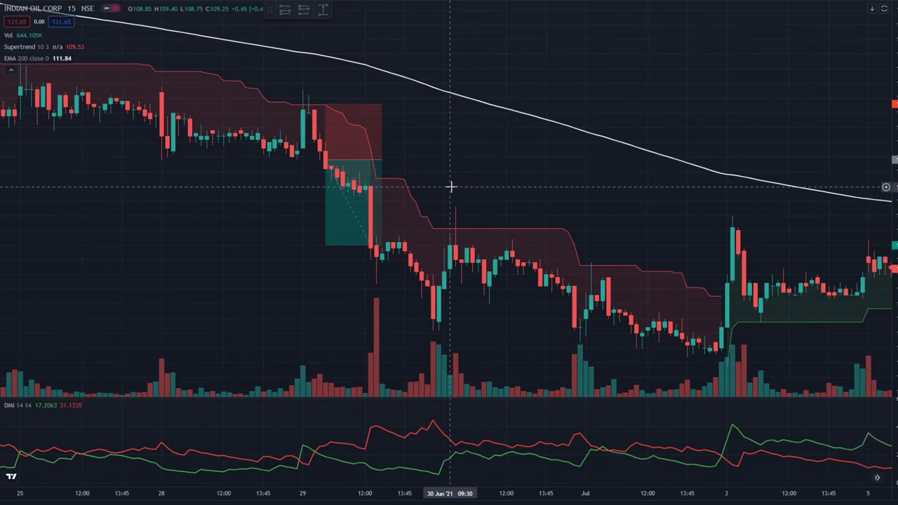
{"action": "left_click_drag", "start_coordinate": [571, 203], "coordinate": [461, 171]}
{"action": "scroll", "coordinate": [491, 189], "scroll_direction": "up", "scroll_amount": 2}
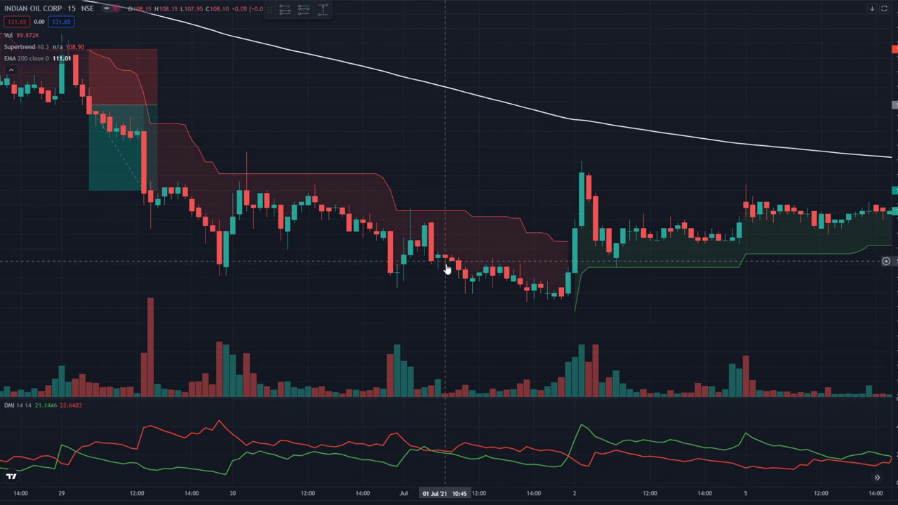
{"action": "left_click", "coordinate": [304, 12]}
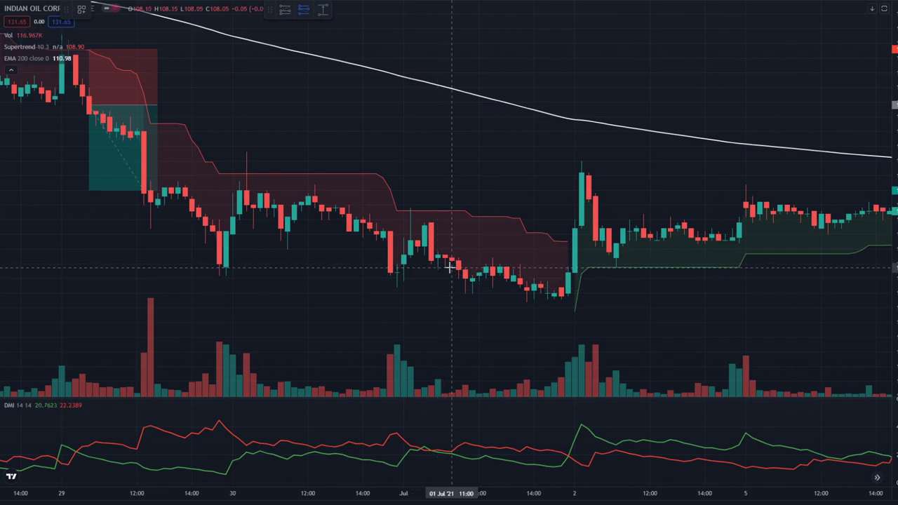
{"action": "left_click", "coordinate": [449, 267]}
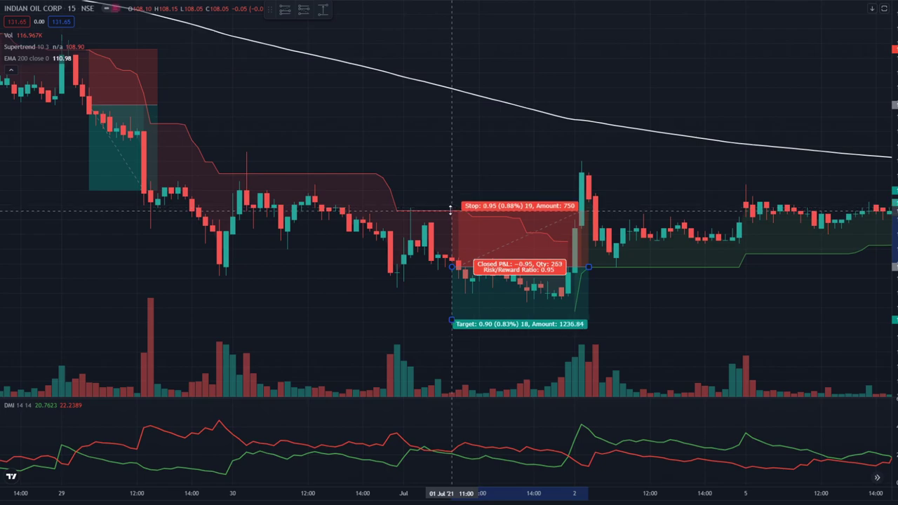
{"action": "left_click_drag", "start_coordinate": [451, 209], "coordinate": [450, 207]}
{"action": "left_click_drag", "start_coordinate": [452, 322], "coordinate": [452, 355]}
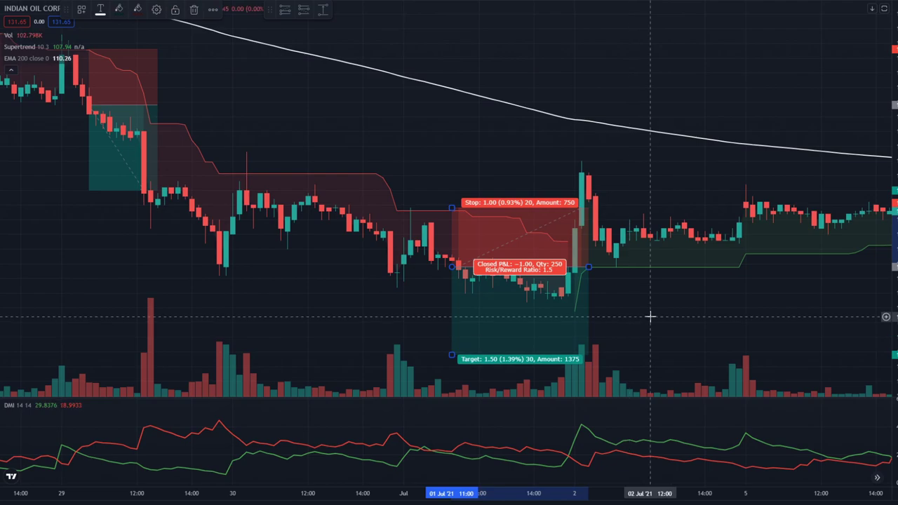
{"action": "left_click_drag", "start_coordinate": [651, 317], "coordinate": [598, 254]}
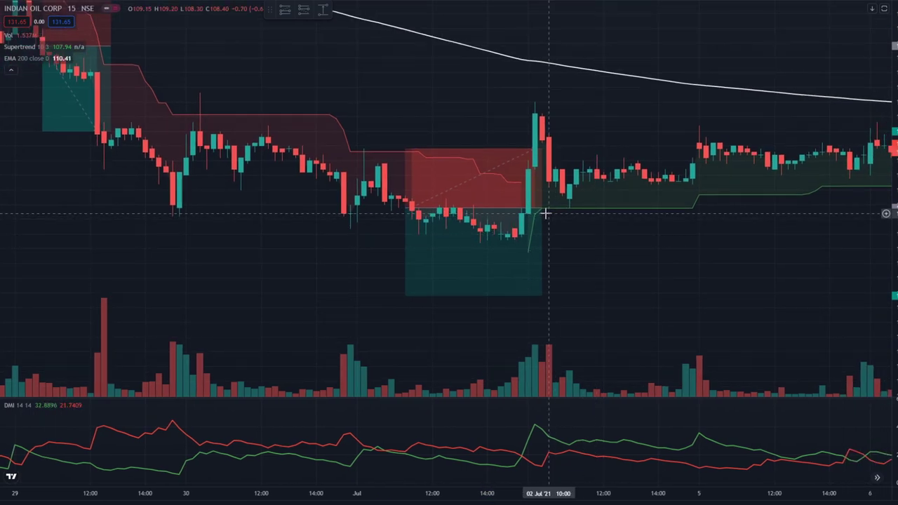
{"action": "scroll", "coordinate": [577, 261], "scroll_direction": "right", "scroll_amount": 3}
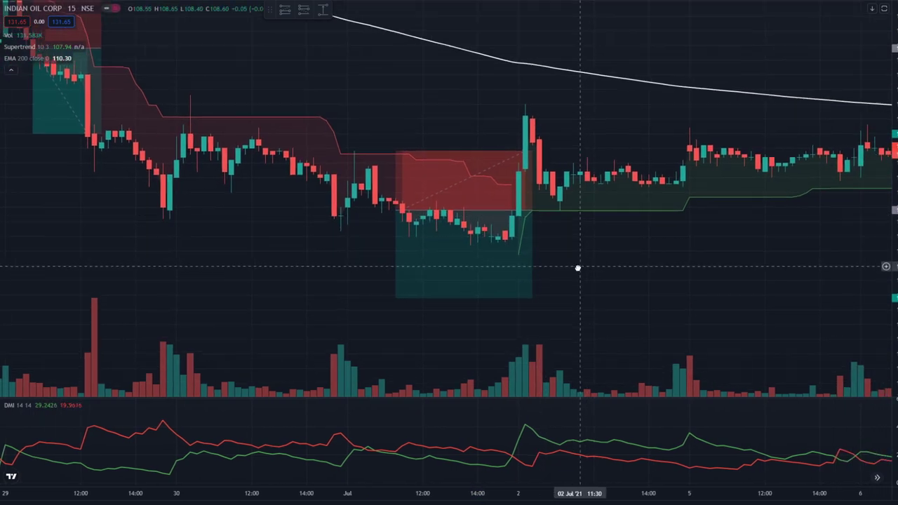
{"action": "left_click_drag", "start_coordinate": [577, 270], "coordinate": [447, 278]}
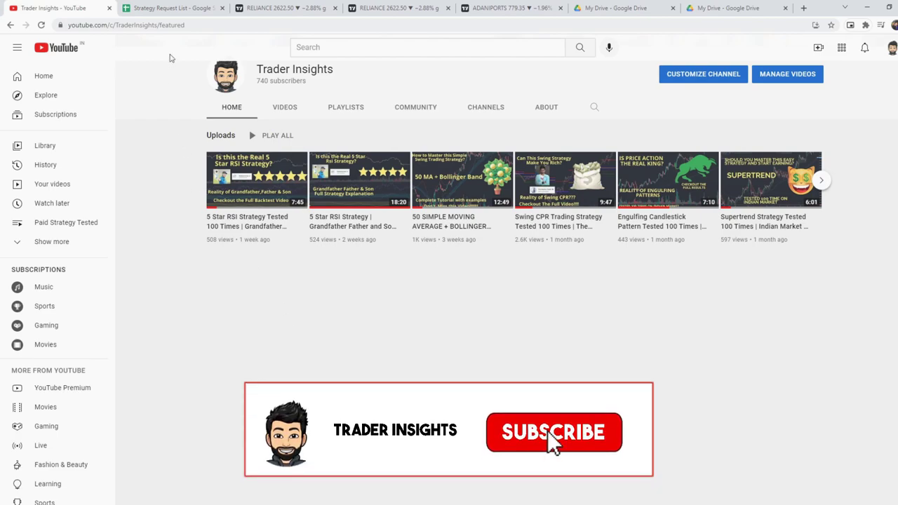
- Switch from the Trader Insights YouTube channel to the Strategy Request List in Google Sheets to view its request columns
{"action": "scroll", "coordinate": [174, 105], "scroll_direction": "up", "scroll_amount": 1}
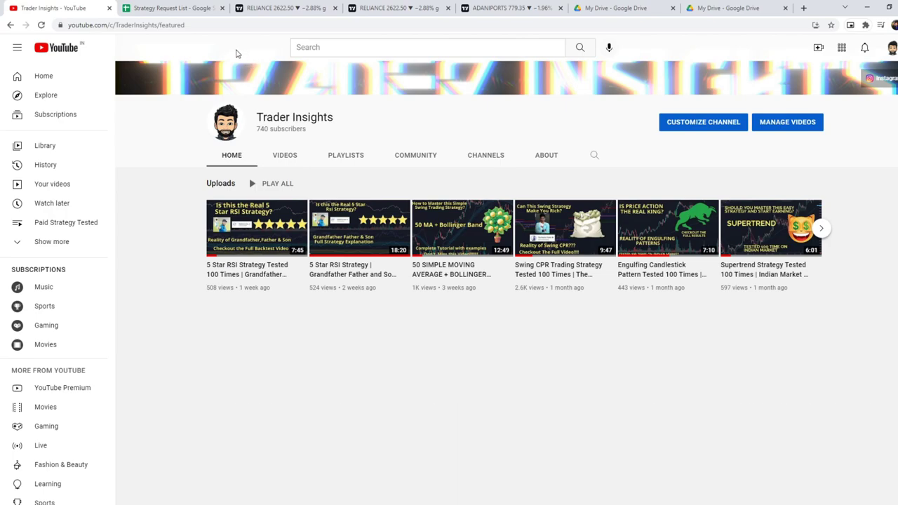
{"action": "left_click", "coordinate": [174, 7]}
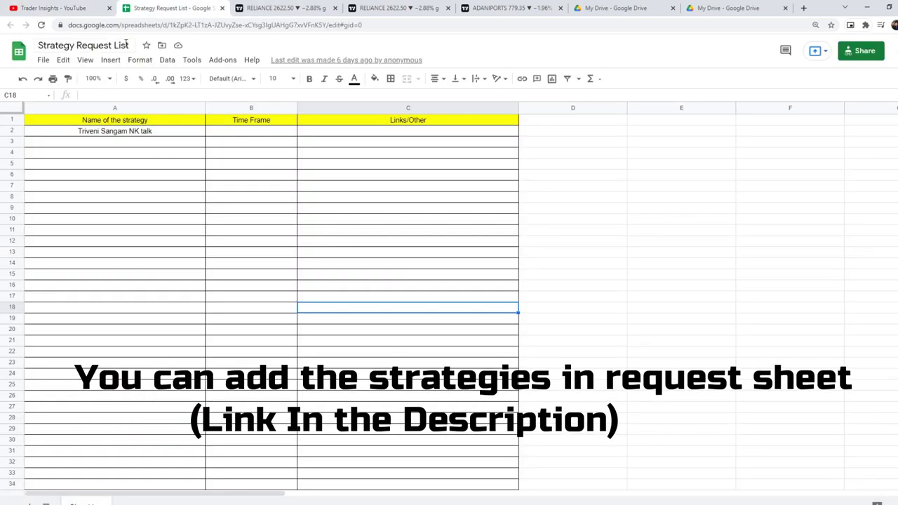
- Switch back to the Trader Insights channel on YouTube and look through its created playlists and its home page uploads
{"action": "left_click", "coordinate": [69, 6]}
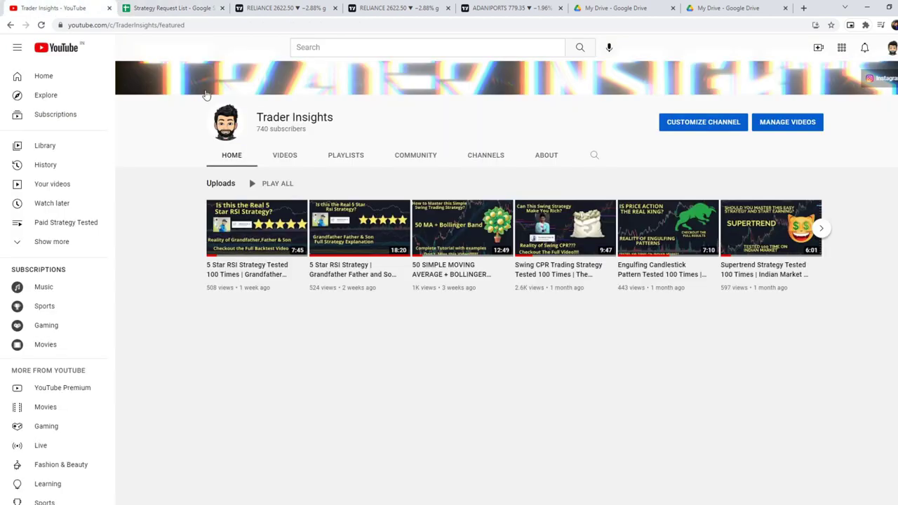
{"action": "left_click", "coordinate": [359, 156]}
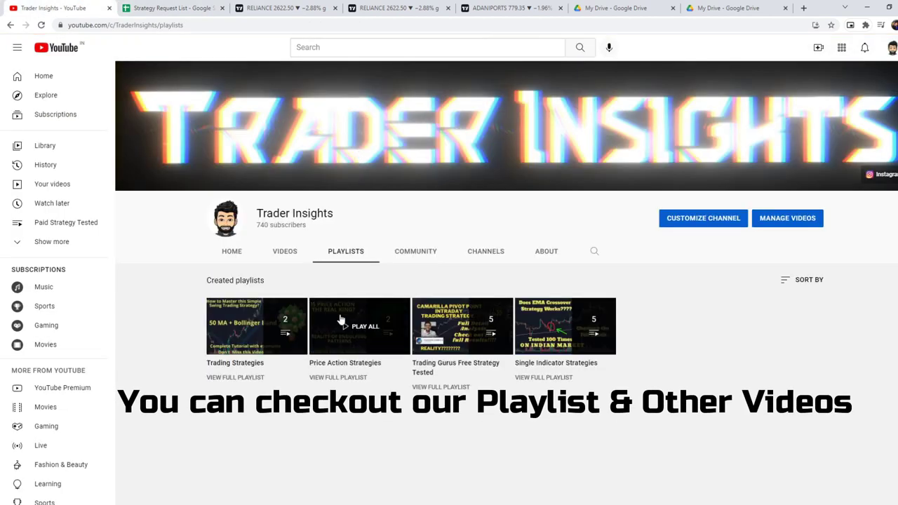
{"action": "left_click", "coordinate": [232, 251]}
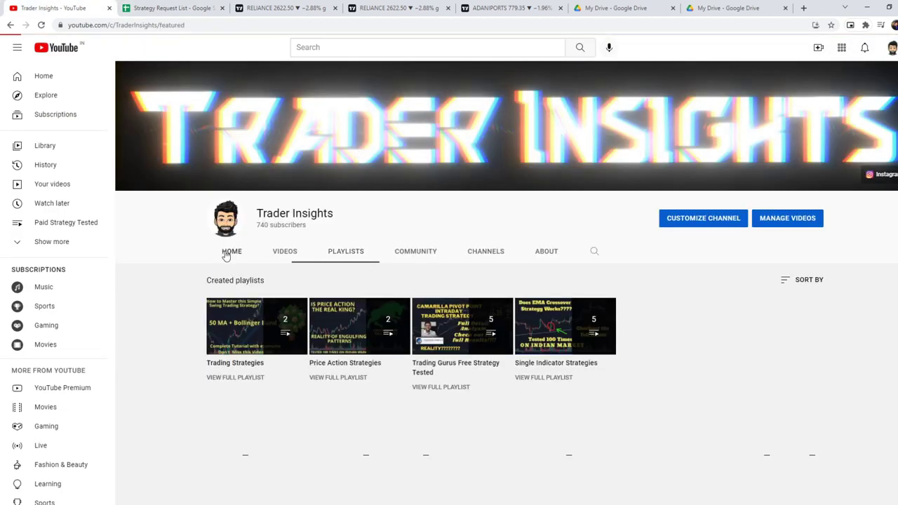
{"action": "scroll", "coordinate": [352, 299], "scroll_direction": "down", "scroll_amount": 1}
{"action": "scroll", "coordinate": [353, 300], "scroll_direction": "down", "scroll_amount": 2}
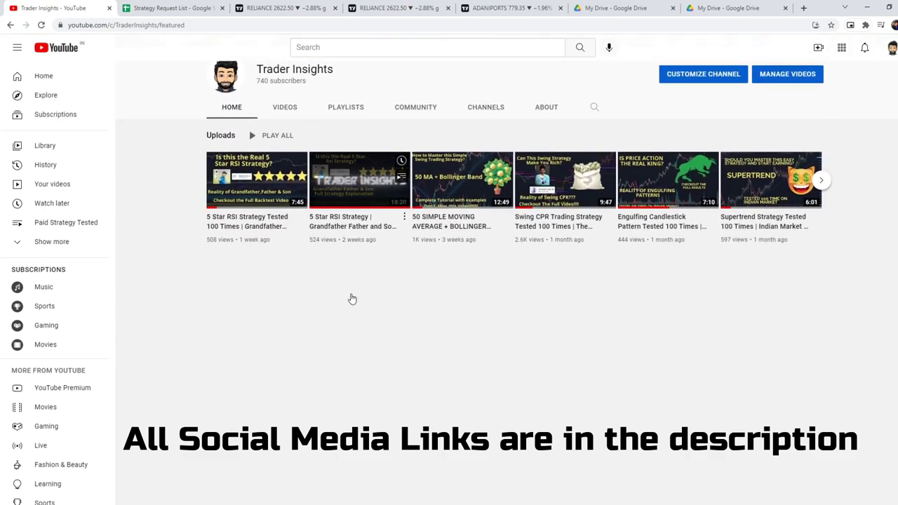
{"action": "scroll", "coordinate": [352, 298], "scroll_direction": "up", "scroll_amount": 1}
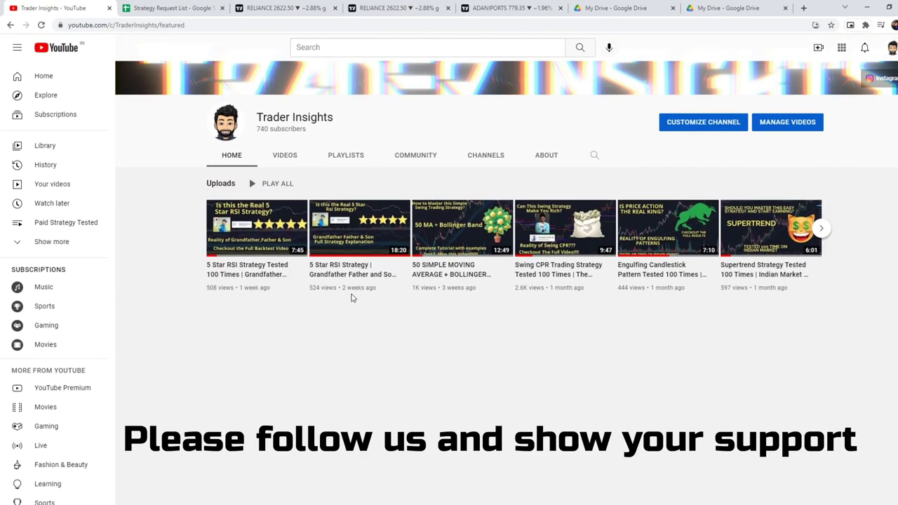